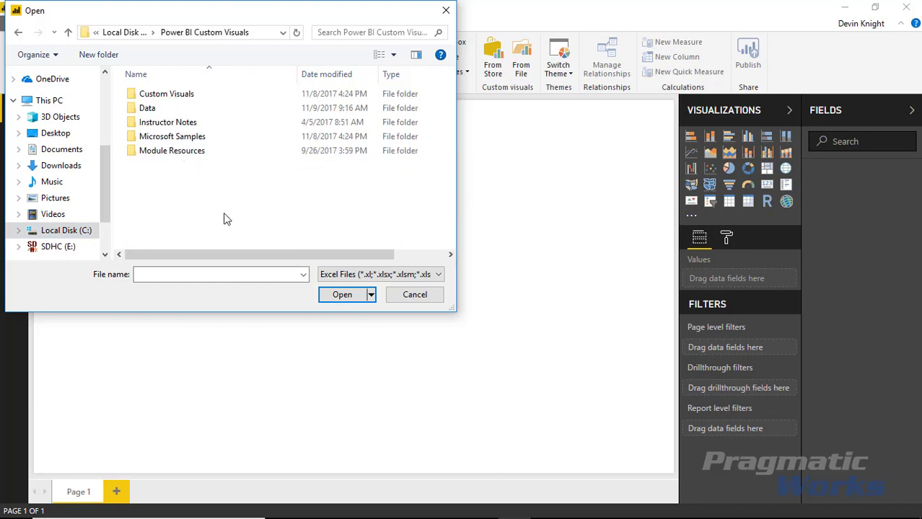
- Open the workbook Pragmatic Works Employees.xlsx from the Data folder as the data source
double_click(202, 108)
left_click(203, 98)
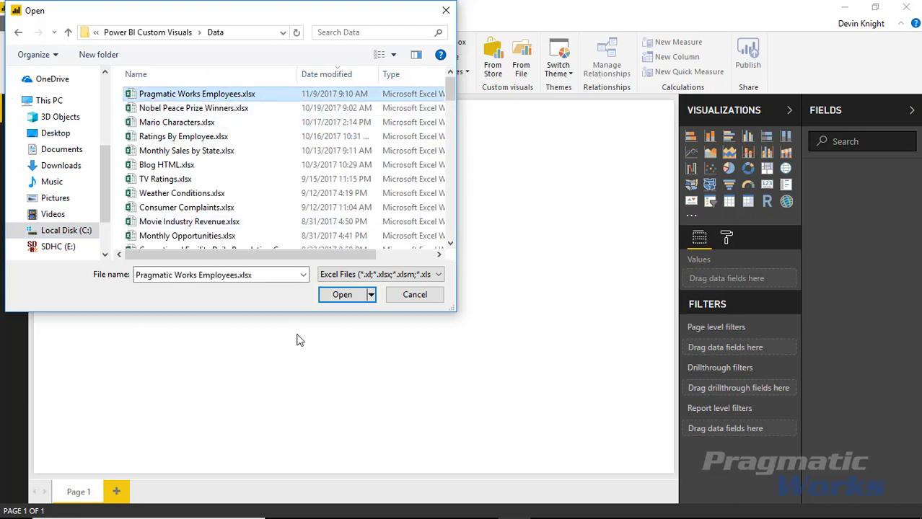
left_click(346, 294)
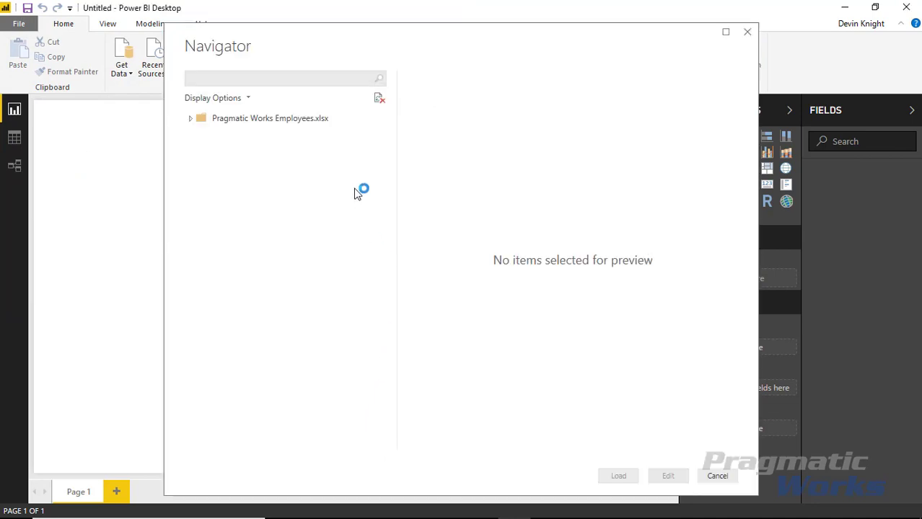
- Select the Employees table, look through its columns in the preview, and load it into the report
left_click(205, 136)
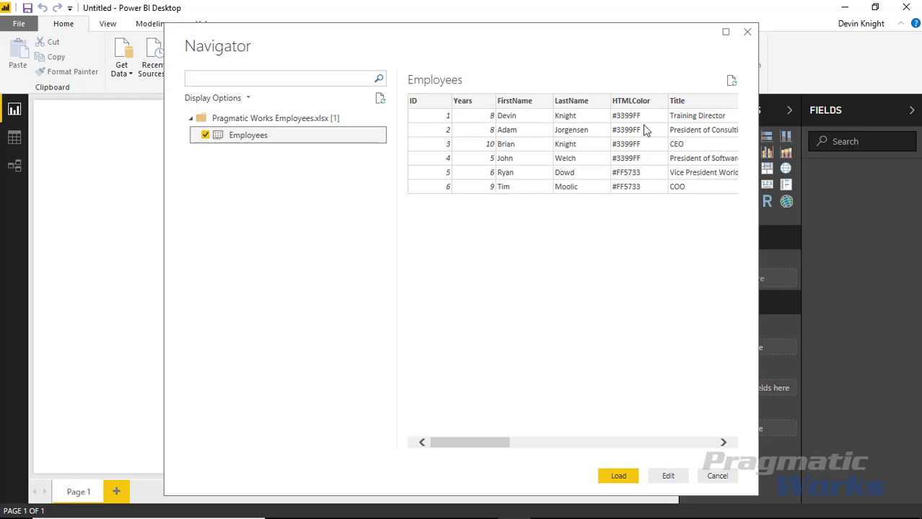
left_click(503, 443)
left_click_drag(502, 443, 587, 437)
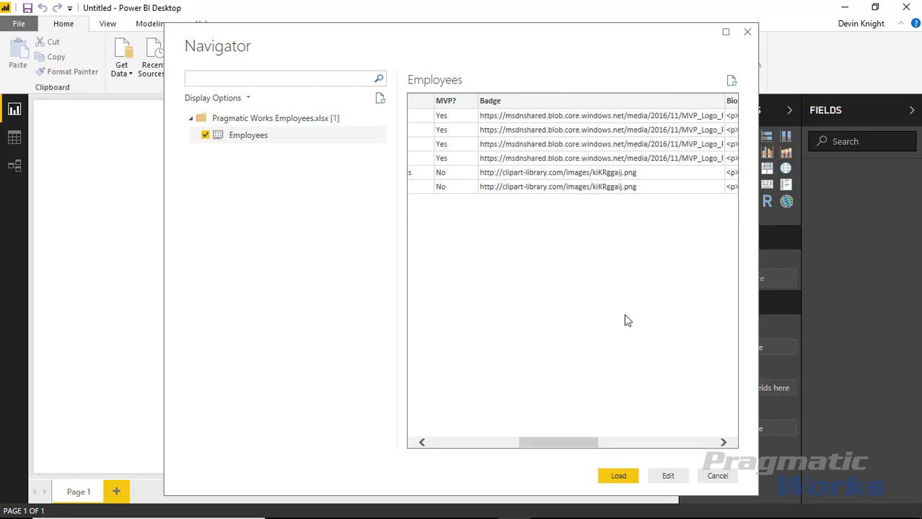
left_click_drag(593, 446, 696, 457)
left_click(617, 476)
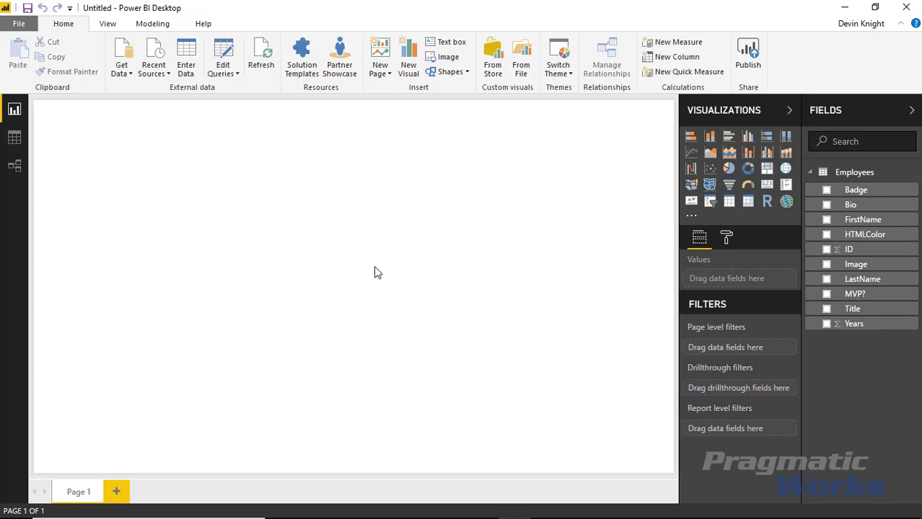
- Search the custom visuals store for "card" and import the Card Browser visual into the report
left_click(496, 67)
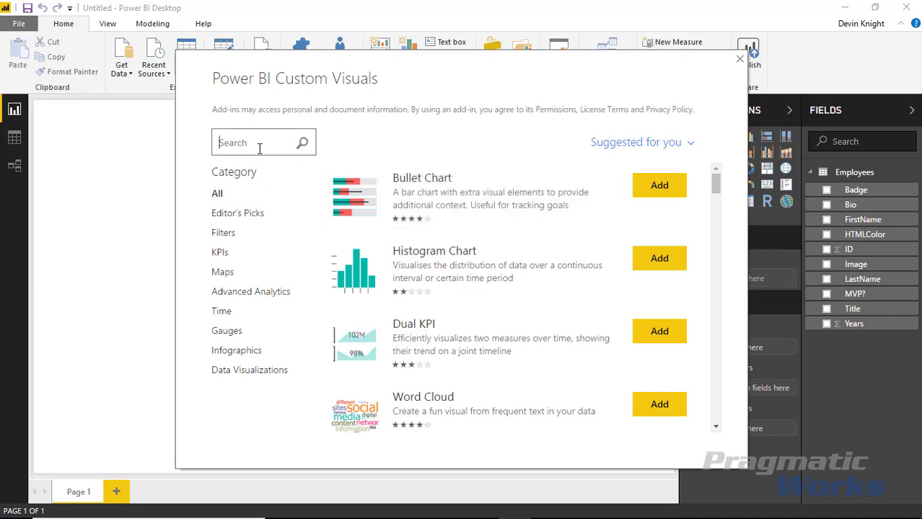
left_click(258, 148)
type("card")
key("Return")
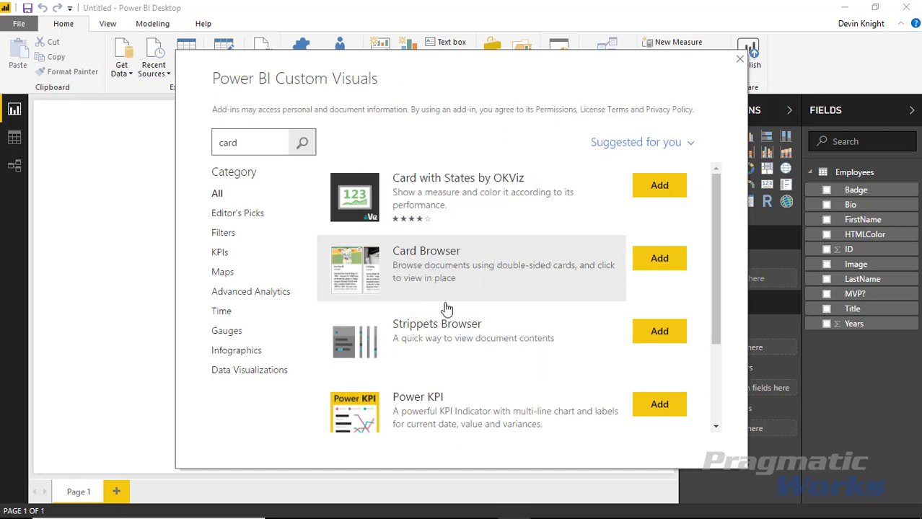
left_click(639, 269)
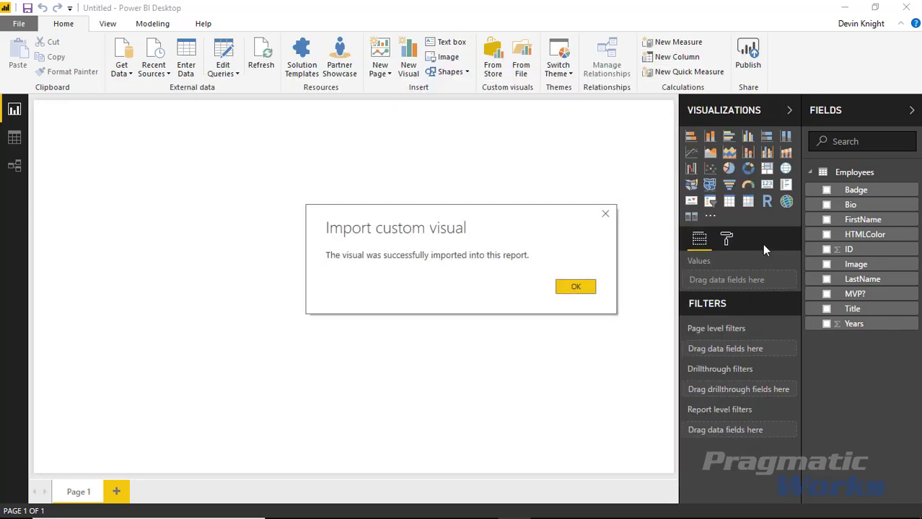
left_click(570, 288)
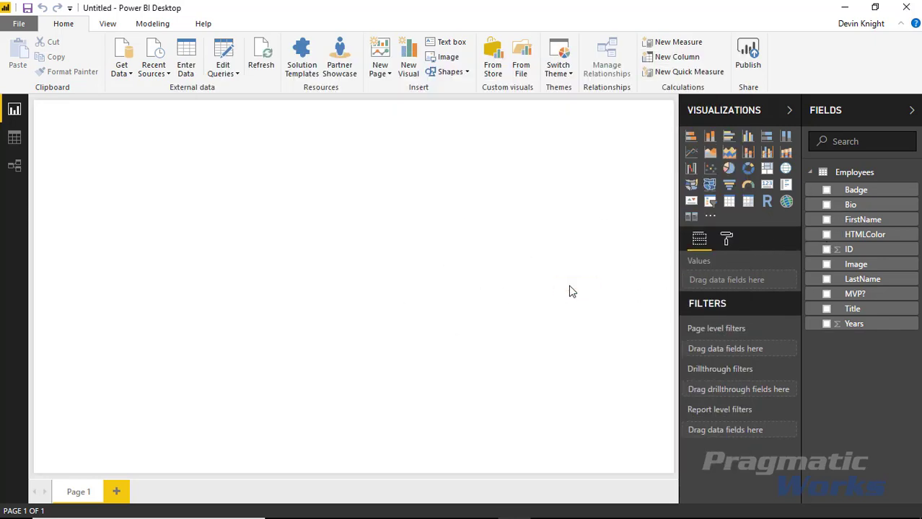
- Add a Card Browser visual to the page and enlarge it to fill the whole canvas
left_click(694, 222)
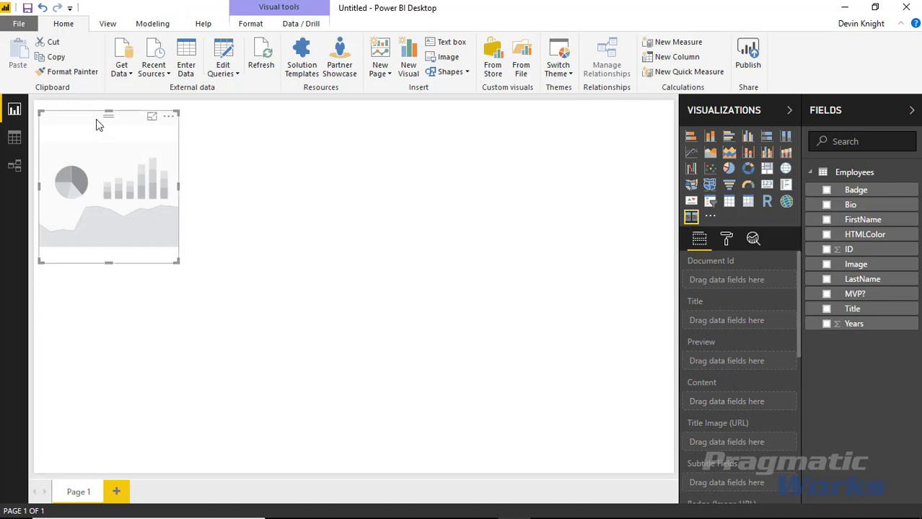
left_click_drag(98, 119, 94, 109)
left_click(178, 247)
left_click(173, 246)
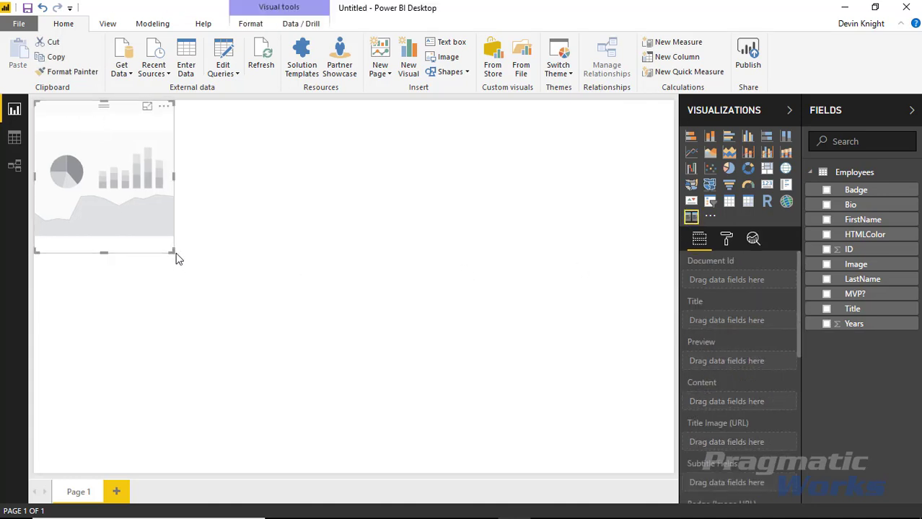
left_click_drag(175, 253, 706, 467)
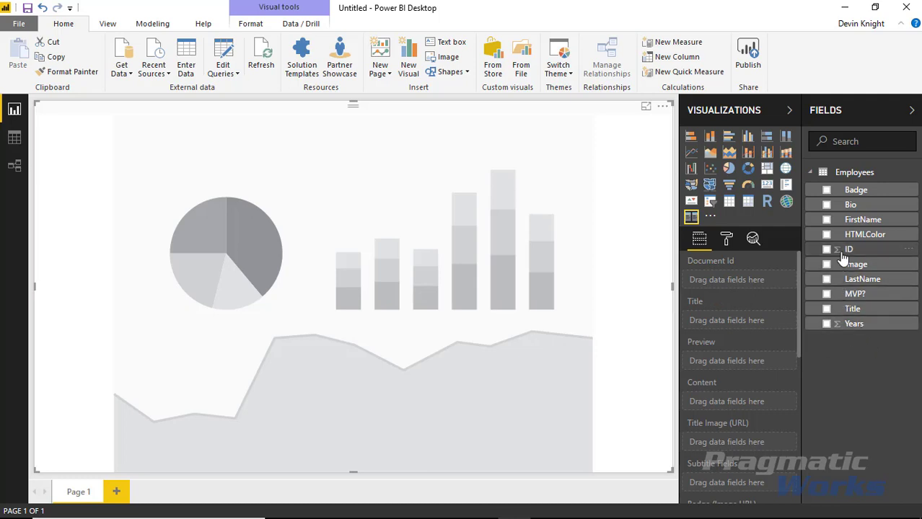
- Assign ID to the visual's Document Id and both FirstName and LastName to its Title
left_click_drag(846, 249, 739, 285)
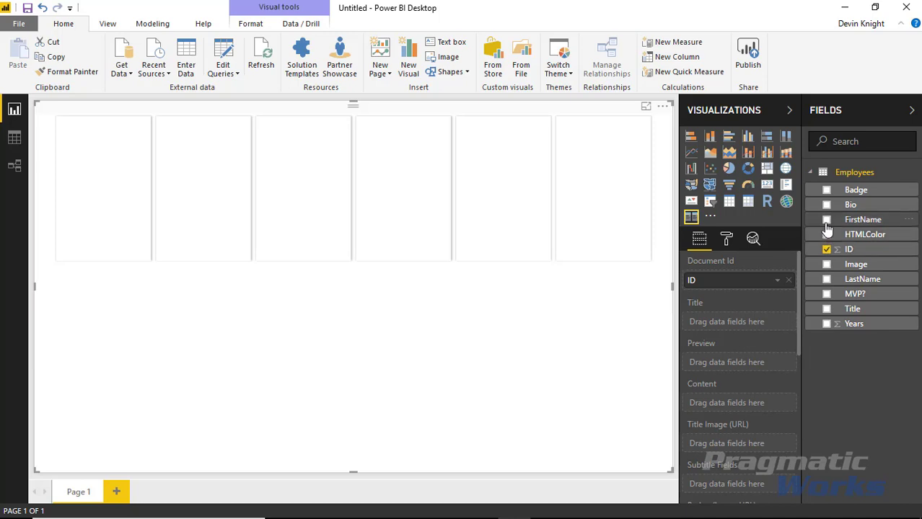
left_click_drag(858, 219, 724, 322)
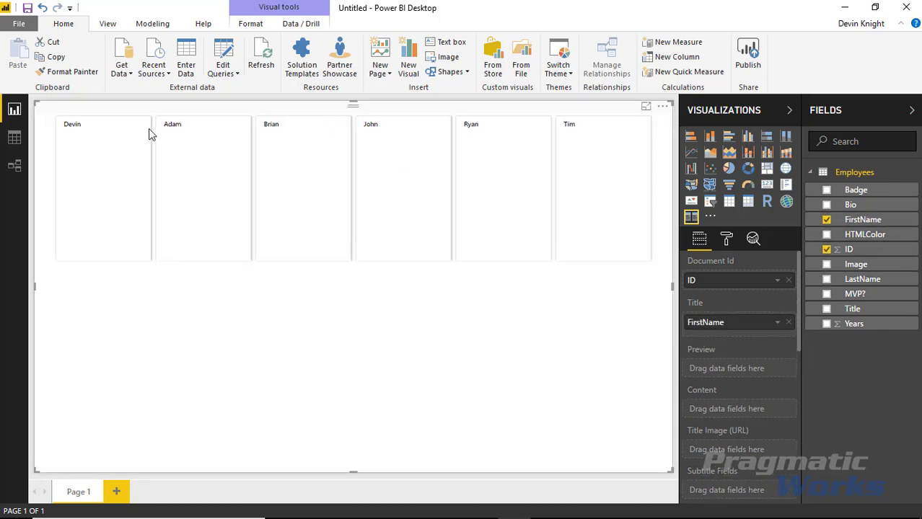
left_click(826, 281)
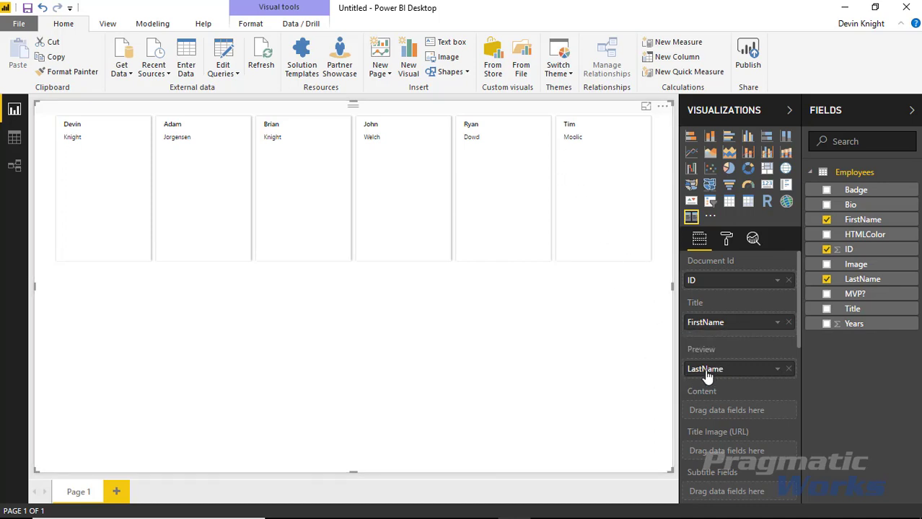
left_click_drag(706, 376, 708, 339)
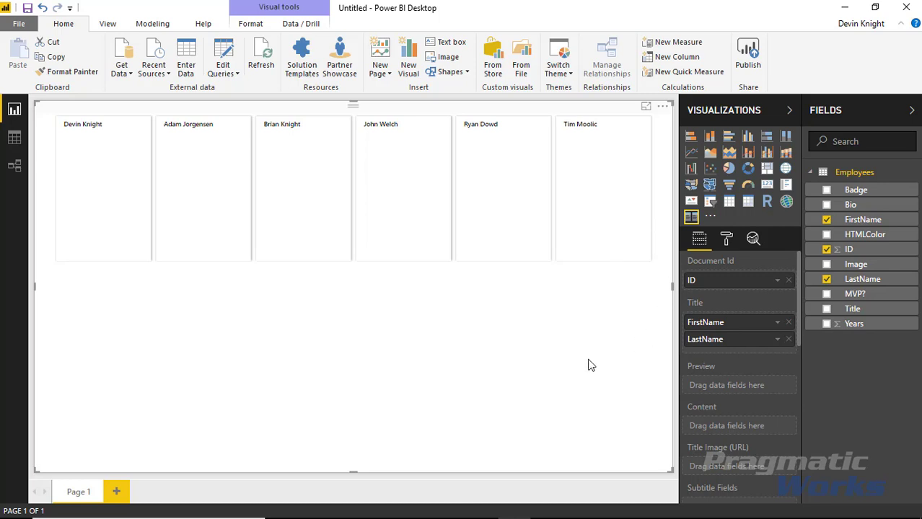
- Assign Bio as the cards' Content and inspect the Bio column's HTML text in the data table before returning to the report
scroll(765, 390, "down", 3)
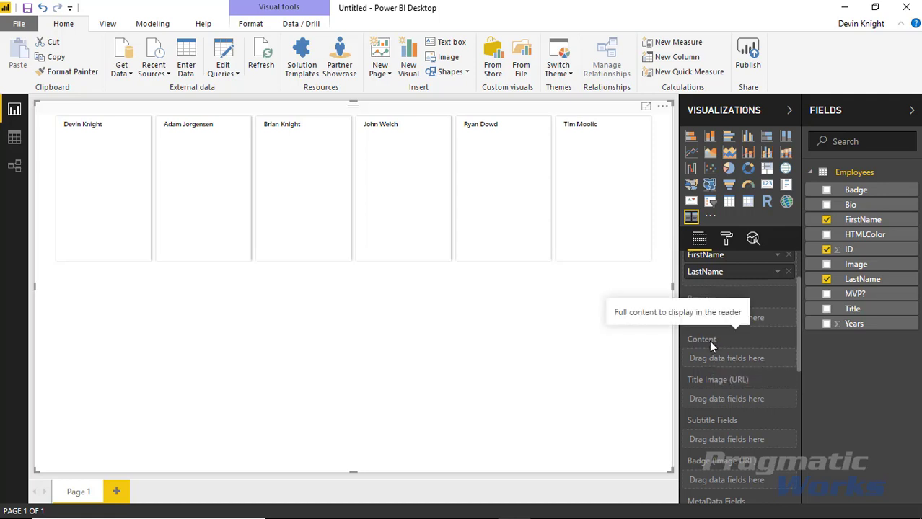
left_click_drag(850, 206, 757, 358)
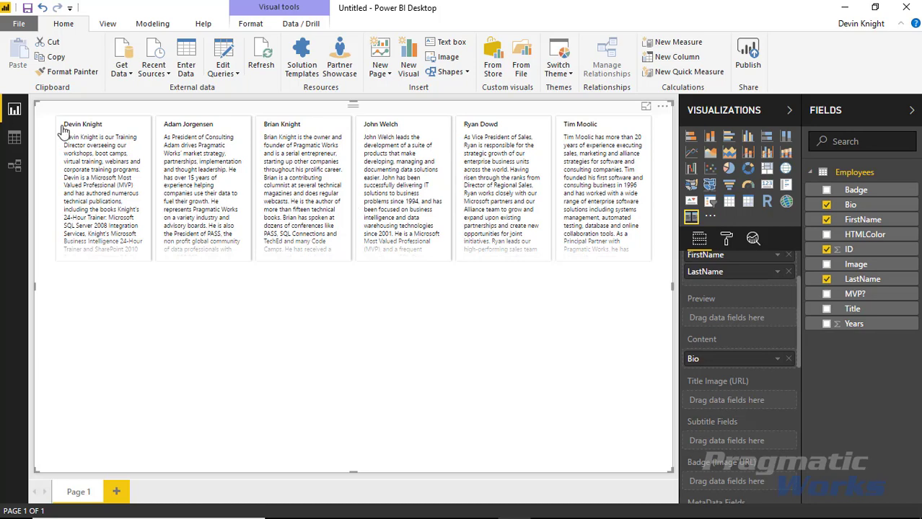
left_click(23, 138)
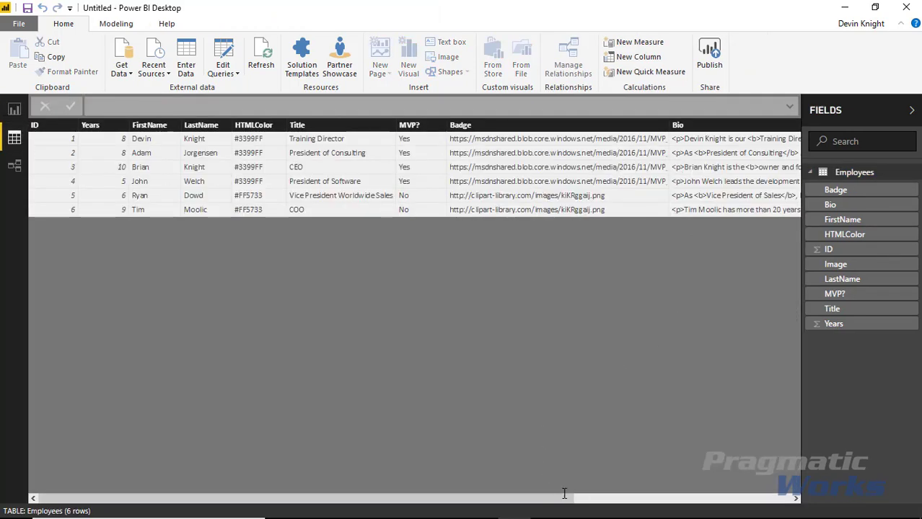
left_click_drag(569, 497, 723, 499)
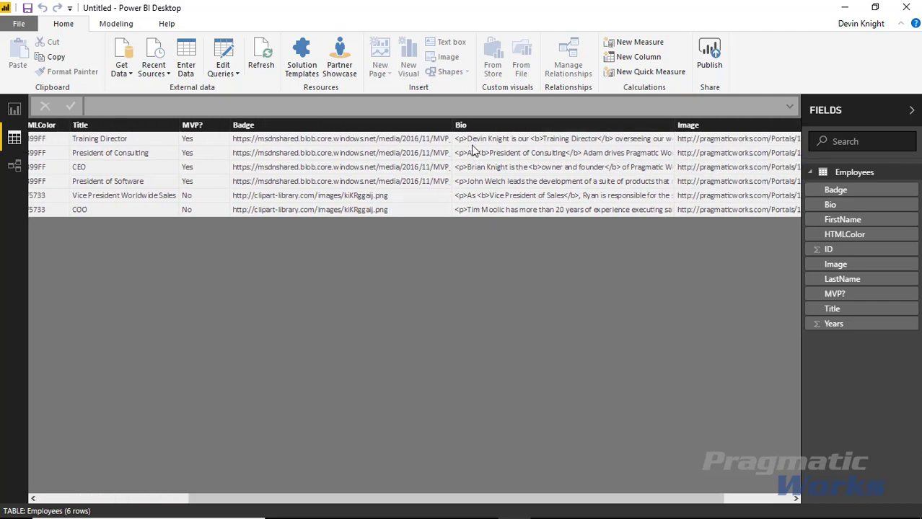
left_click(14, 111)
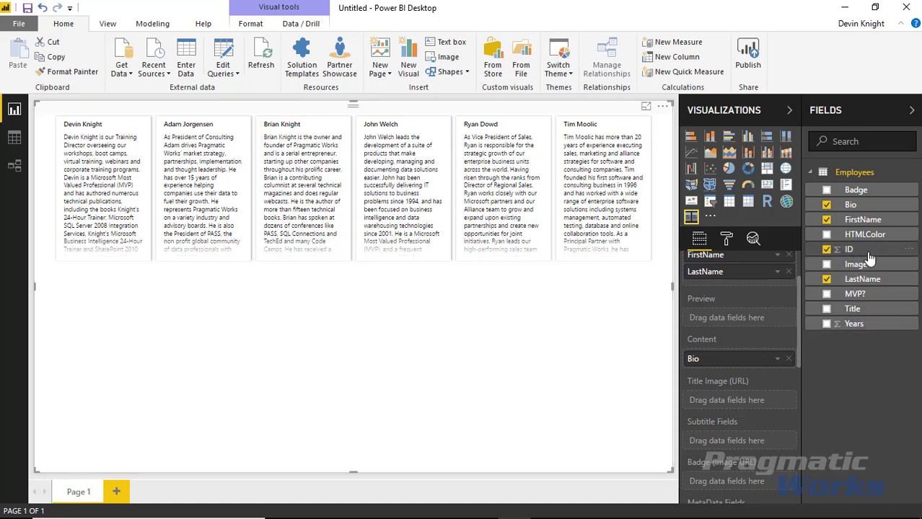
- Assign Image to Title Image (URL), Title to Subtitle Fields and Badge to Badge (Image URL)
left_click_drag(861, 264, 766, 403)
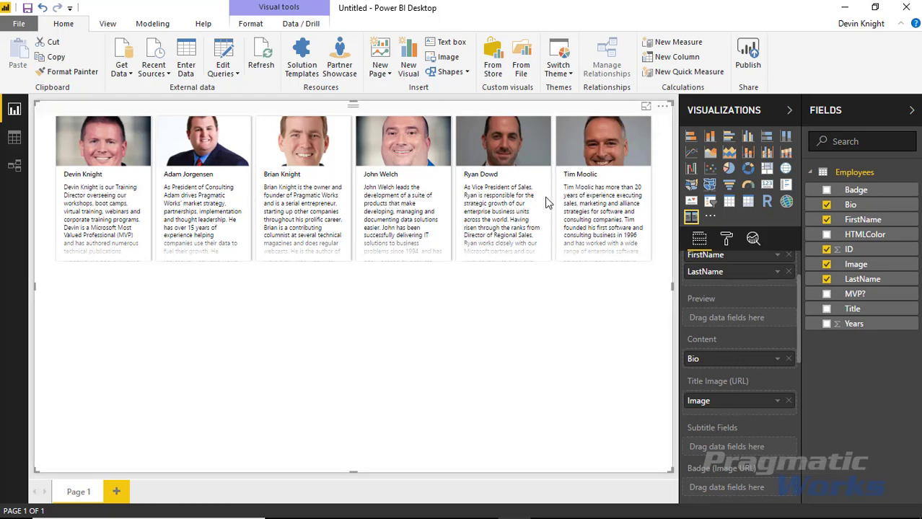
scroll(731, 323, "down", 2)
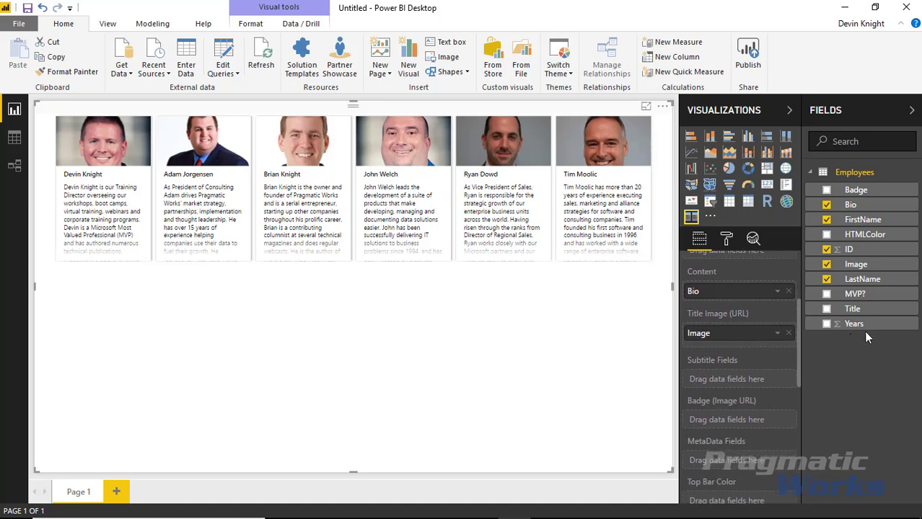
left_click_drag(851, 313, 740, 387)
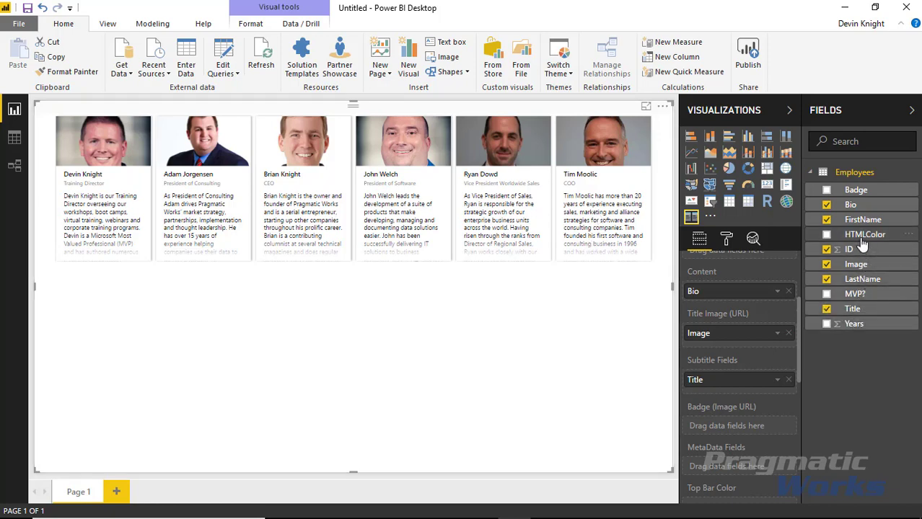
left_click_drag(856, 191, 744, 429)
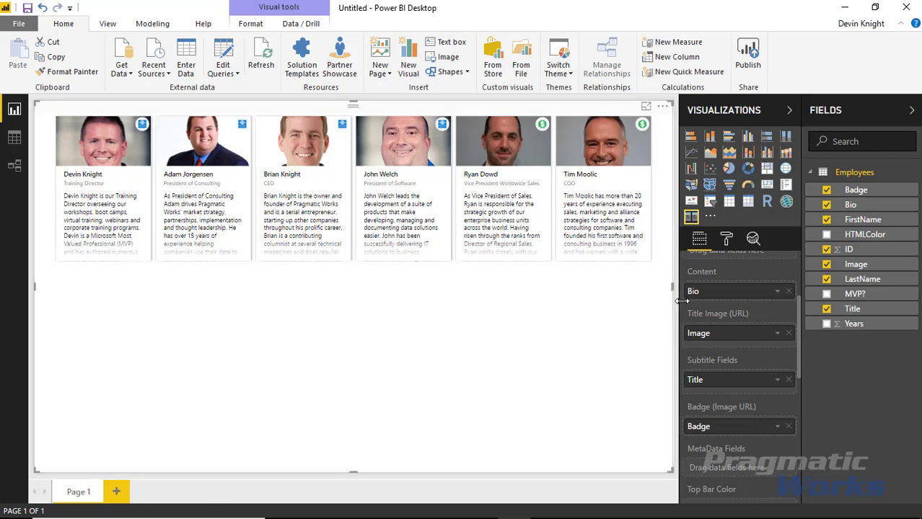
- Add FirstName and LastName to the Card Browser's MetaData Fields
scroll(699, 328, "down", 3)
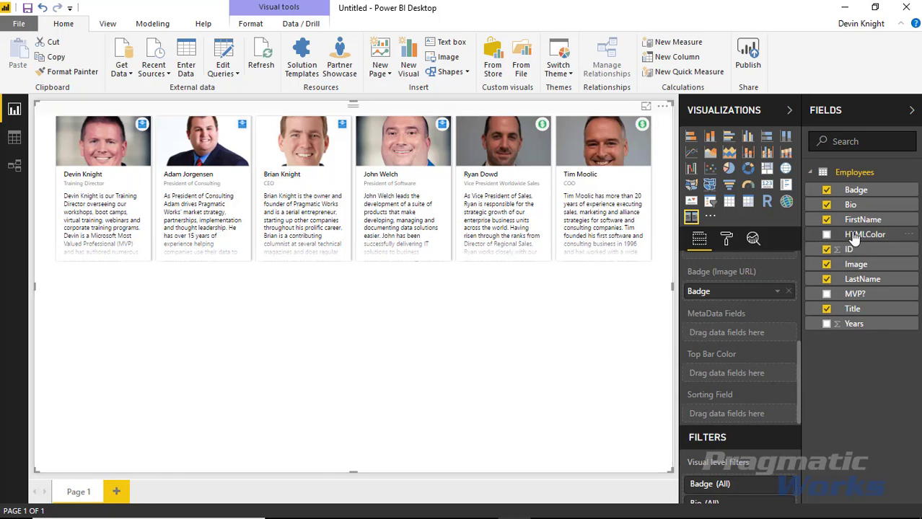
left_click_drag(858, 220, 714, 334)
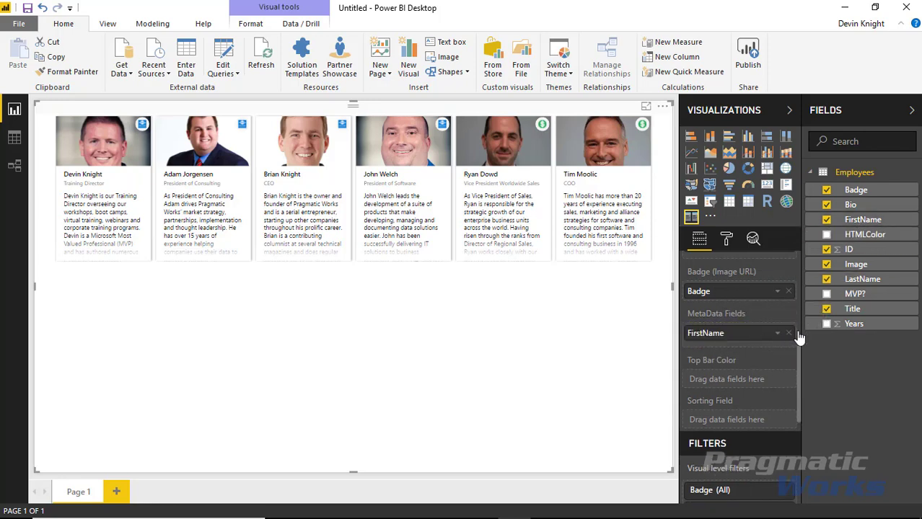
left_click_drag(865, 282, 768, 352)
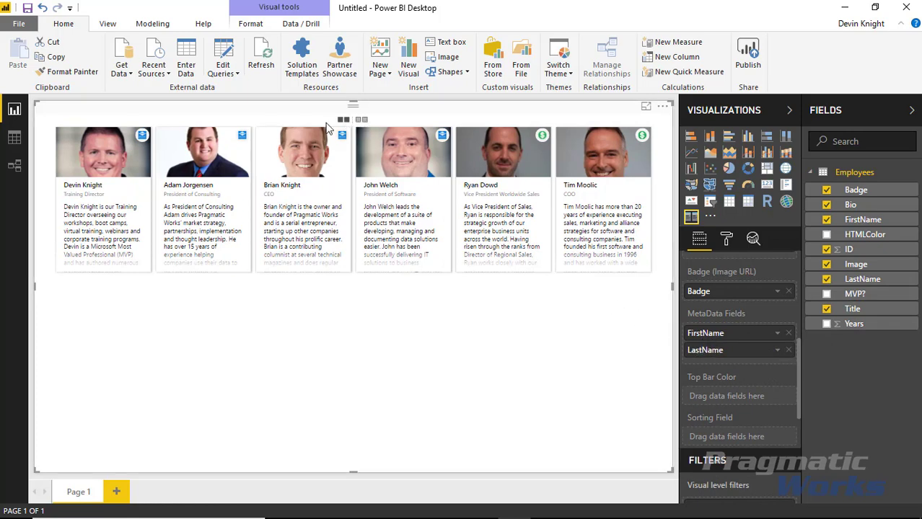
- Flip the cards back and forth between their front and metadata sides to compare them
left_click(361, 120)
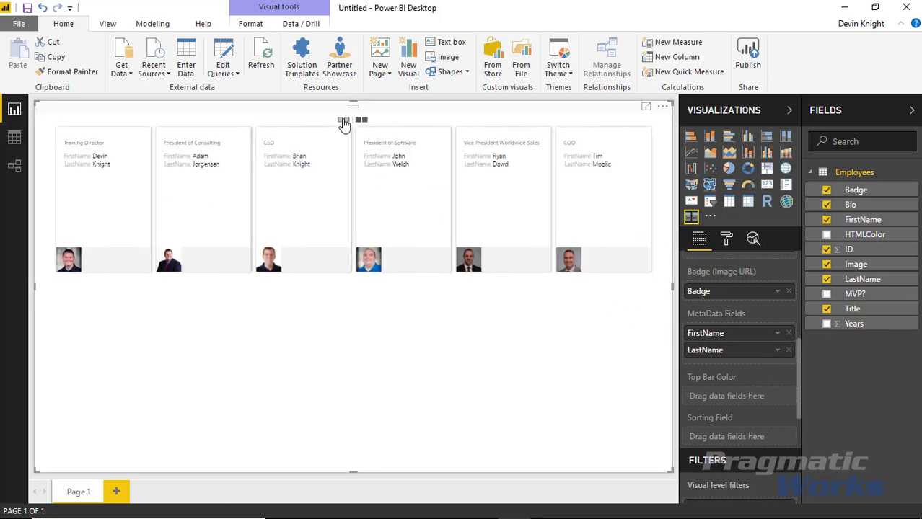
left_click(344, 120)
left_click(360, 120)
left_click(343, 120)
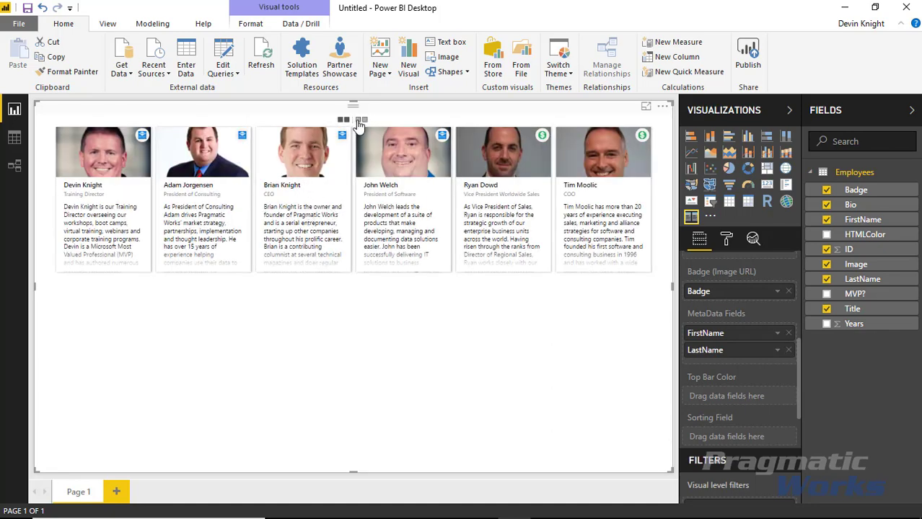
left_click(361, 120)
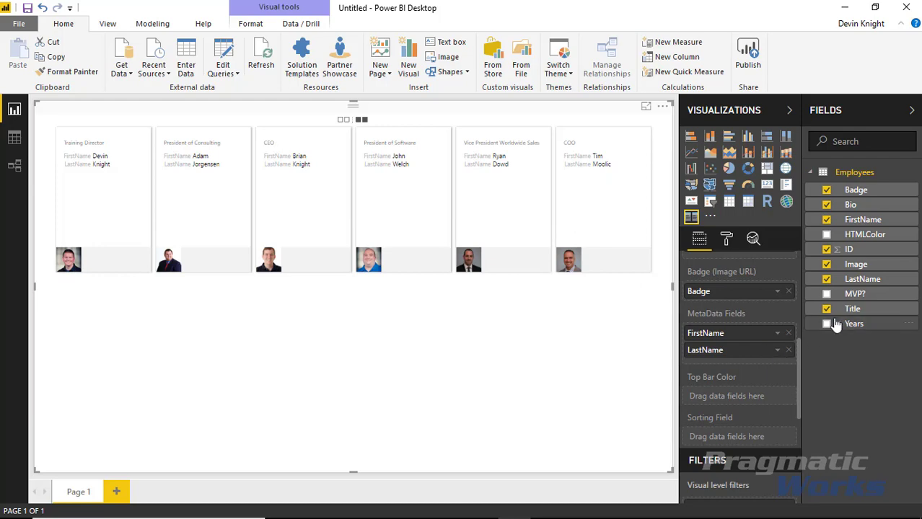
- Add Title, Years and MVP? to the MetaData Fields and flip the cards to their metadata side
left_click_drag(858, 312, 767, 368)
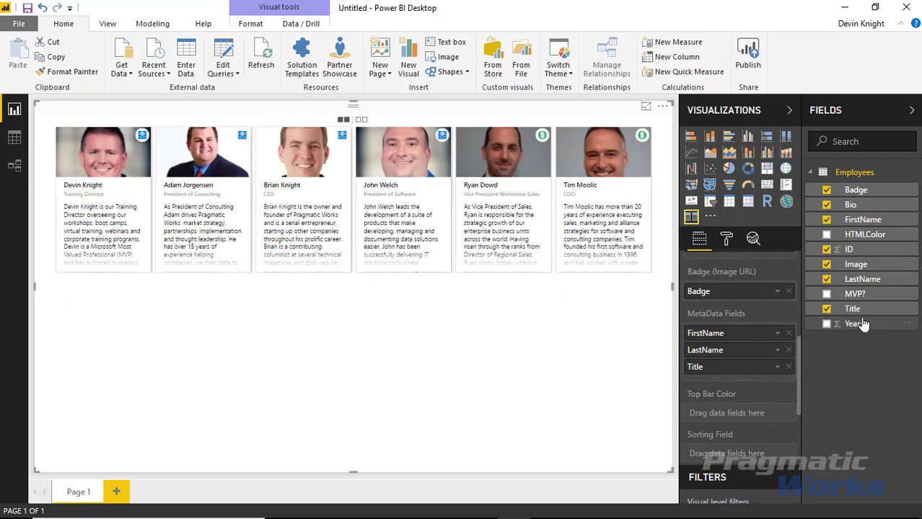
left_click_drag(849, 325, 756, 378)
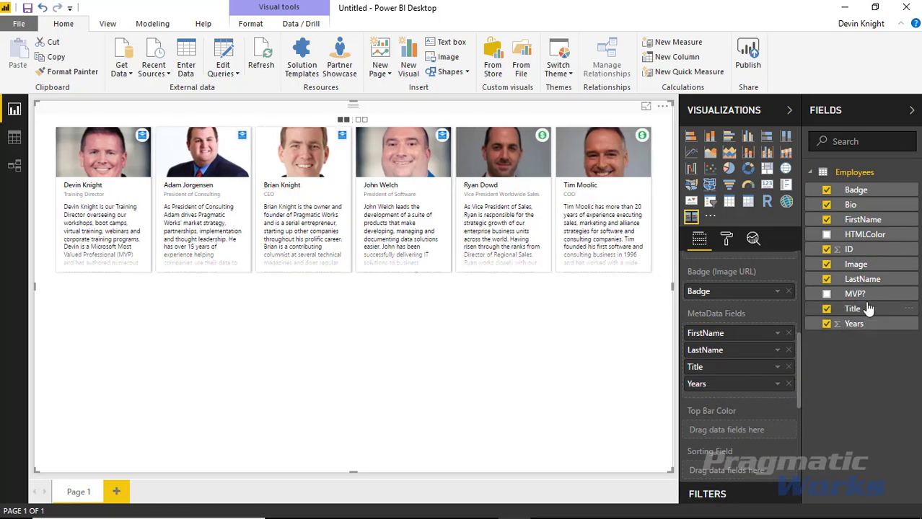
left_click_drag(860, 295, 765, 390)
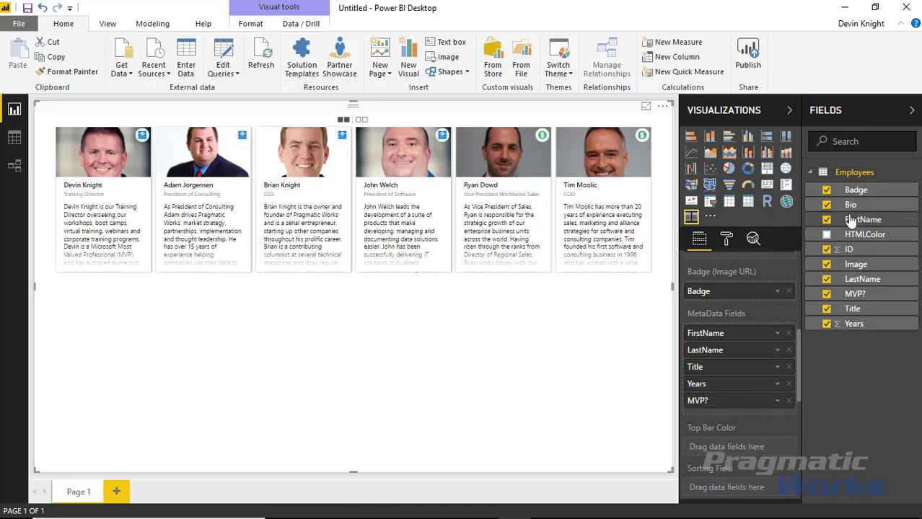
left_click(360, 121)
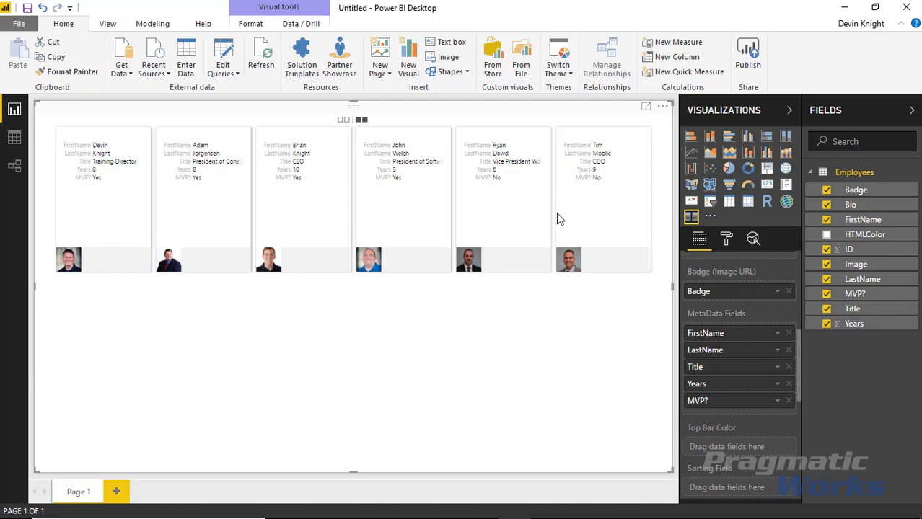
- Switch the cards to their front side, compare with the metadata side again, and return to the front
left_click(344, 122)
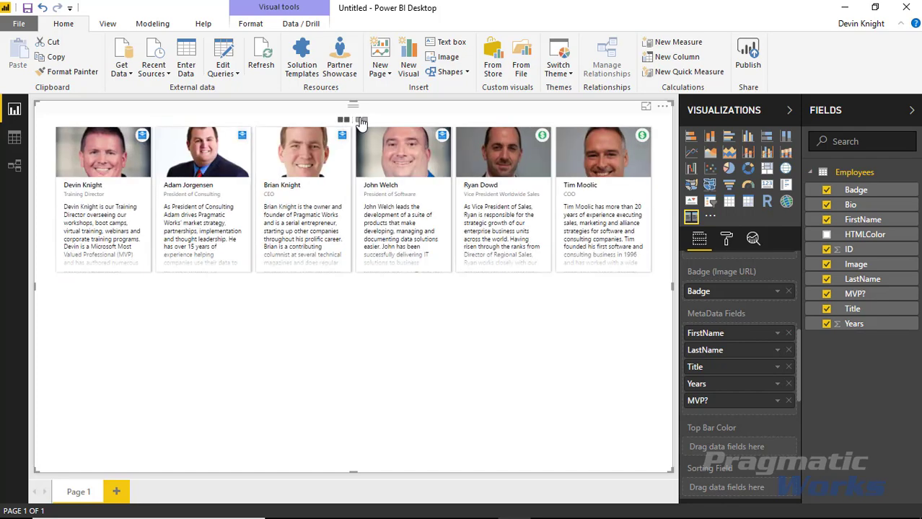
left_click(361, 121)
left_click(346, 122)
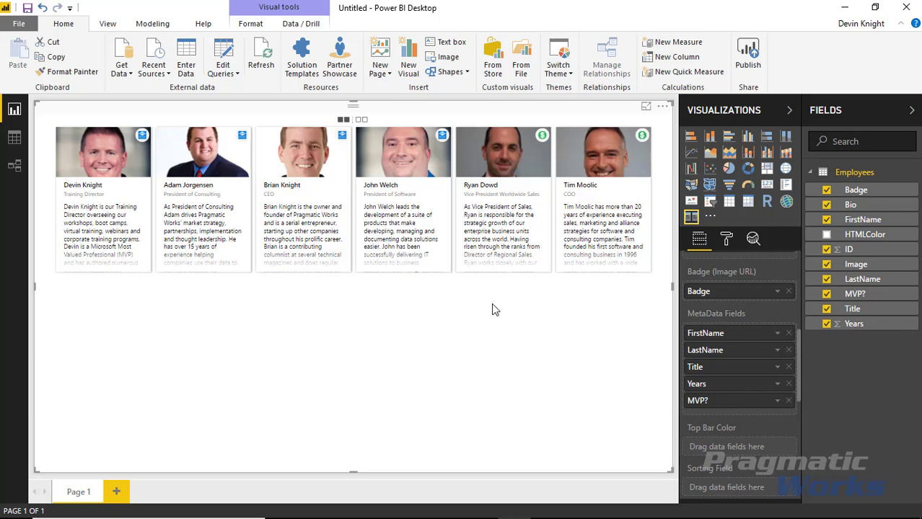
- Open the COO's card in the reader and browse through the other employees' expanded details
left_click(581, 191)
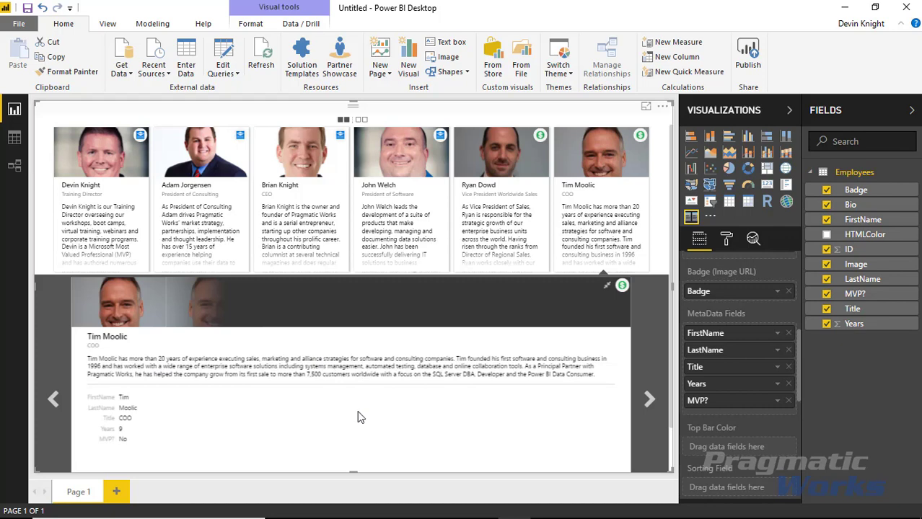
scroll(356, 410, "down", 1)
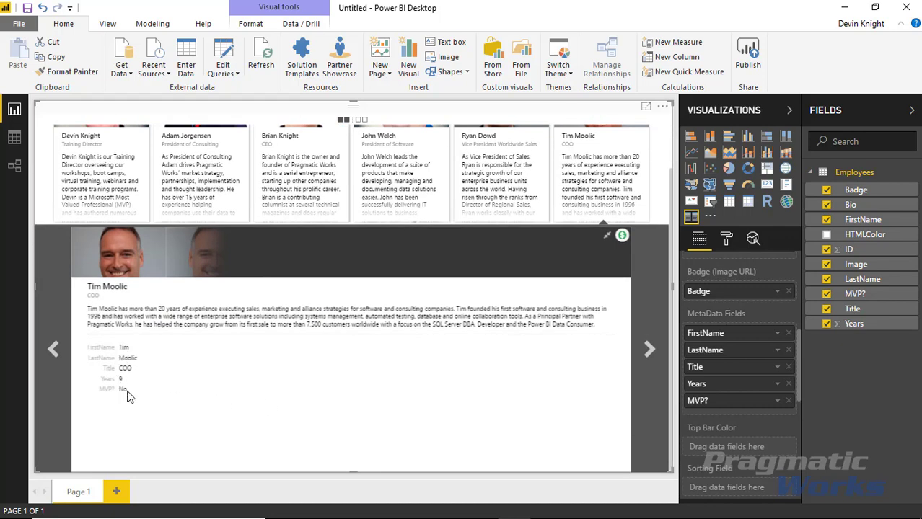
left_click(54, 354)
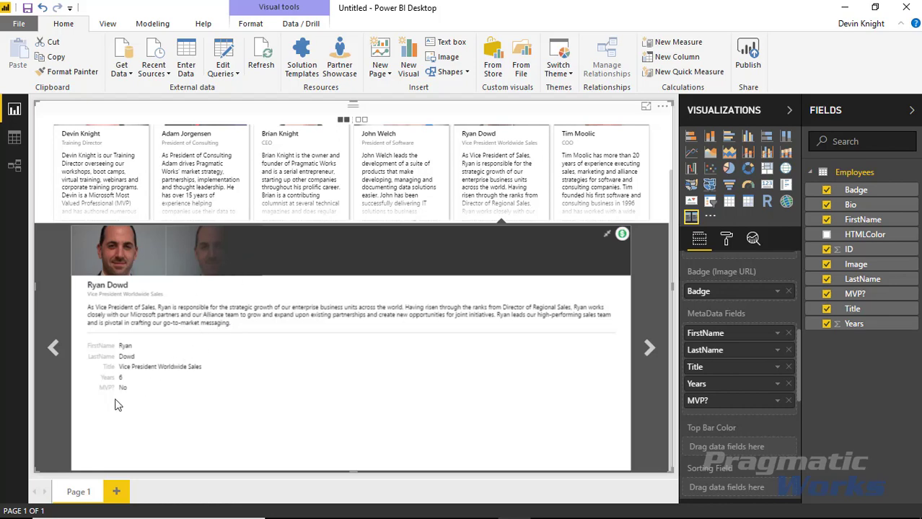
left_click(56, 352)
left_click(55, 400)
left_click(55, 400)
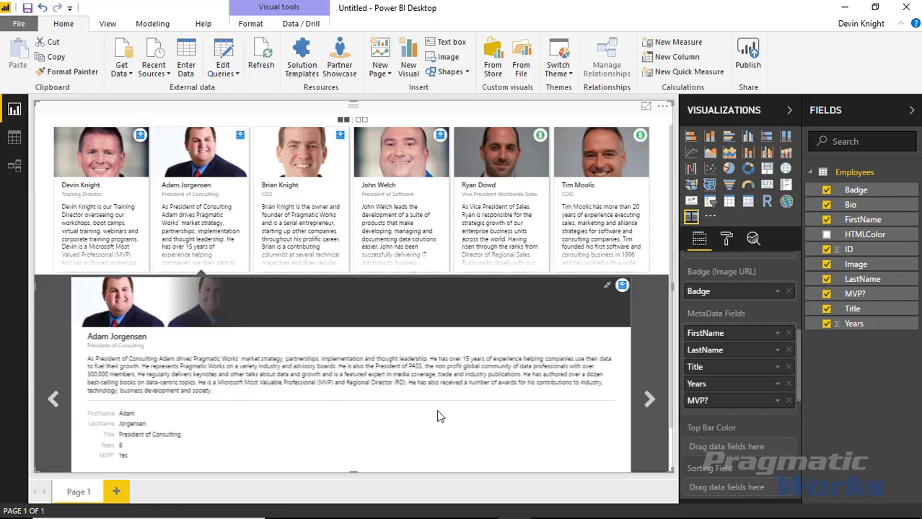
left_click(99, 188)
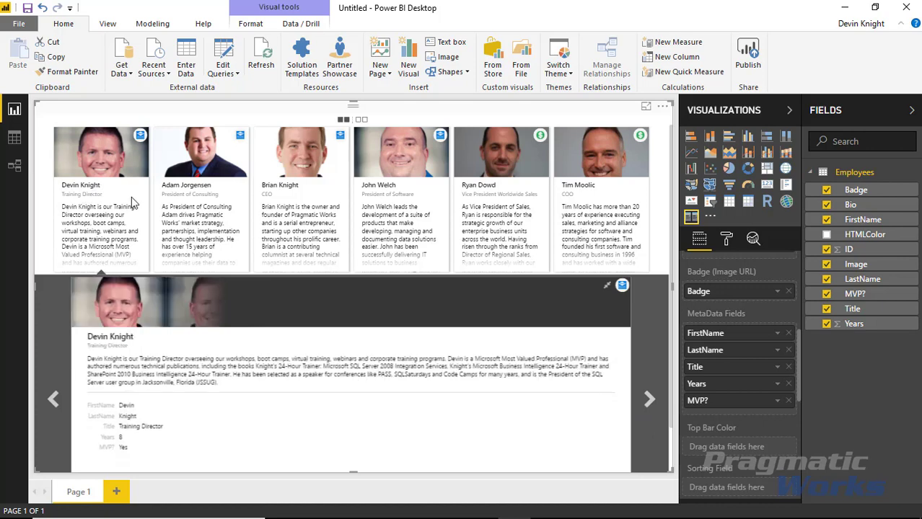
left_click(266, 196)
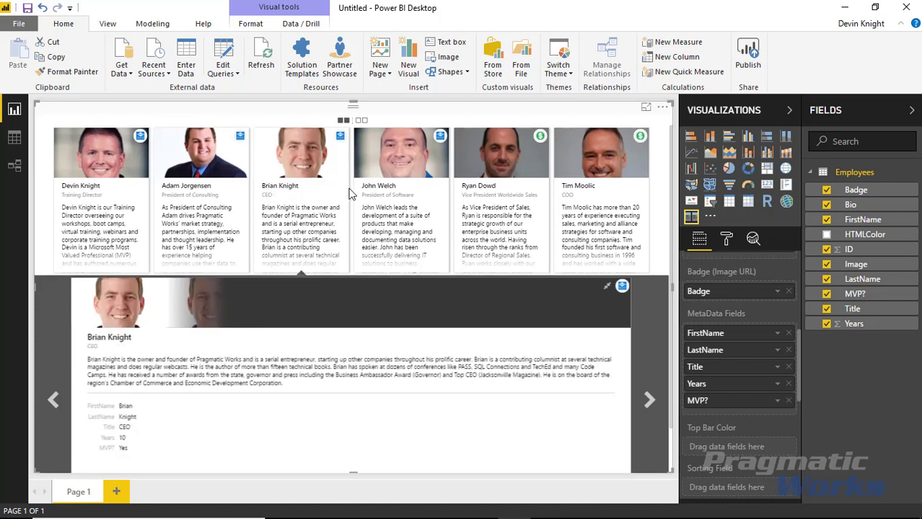
- Flip the cards to their metadata side and open the first four employees' cards one after another in the reader
left_click(361, 121)
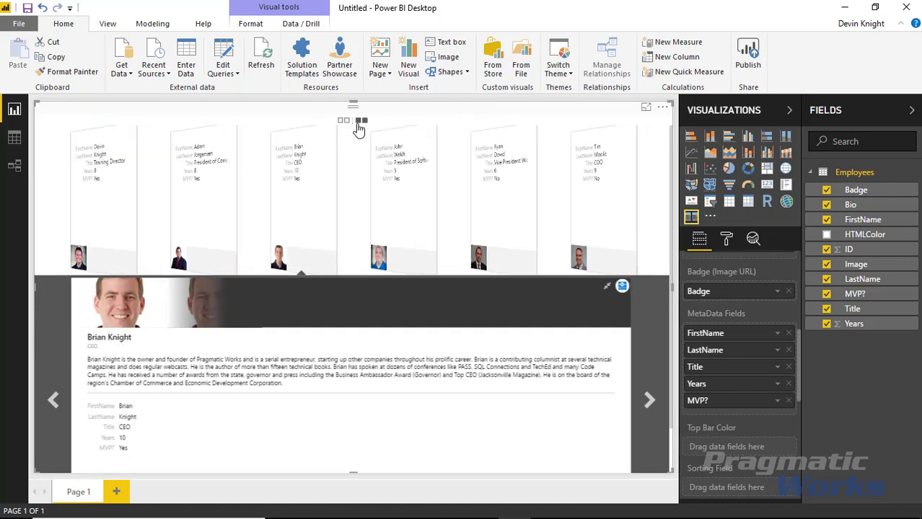
left_click(129, 201)
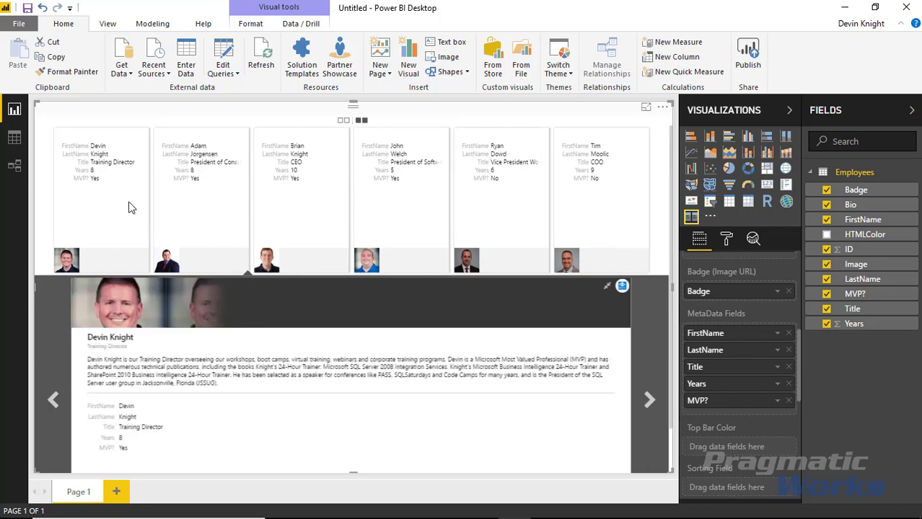
left_click(211, 215)
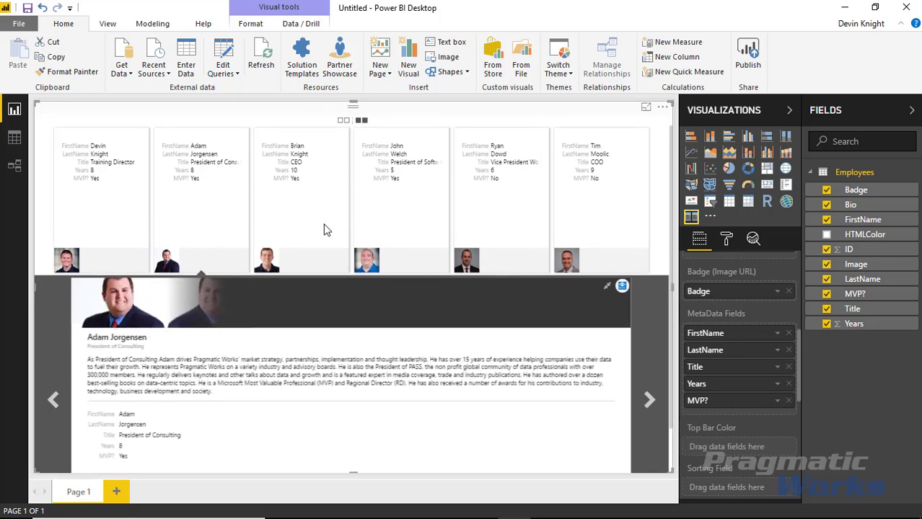
left_click(324, 231)
left_click(395, 224)
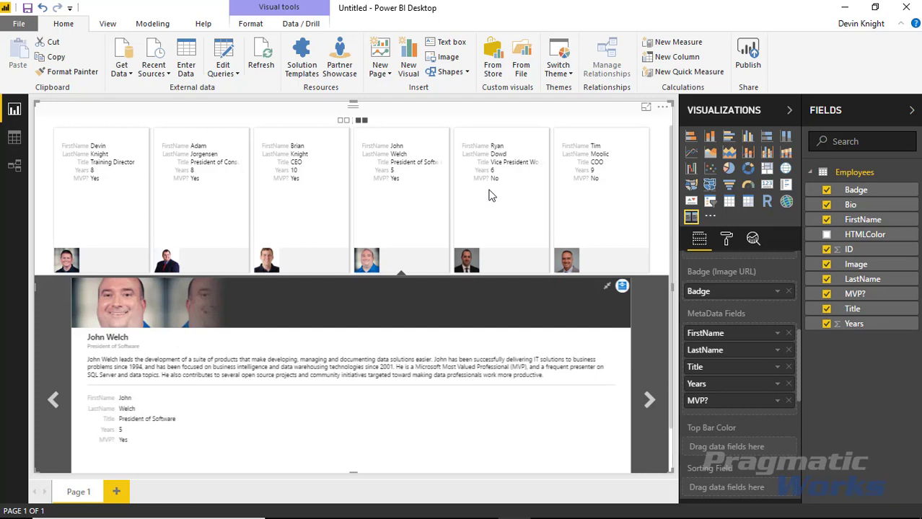
- Turn the Cards shadow off, check the look with a card opened, and turn the shadow back on
left_click(727, 243)
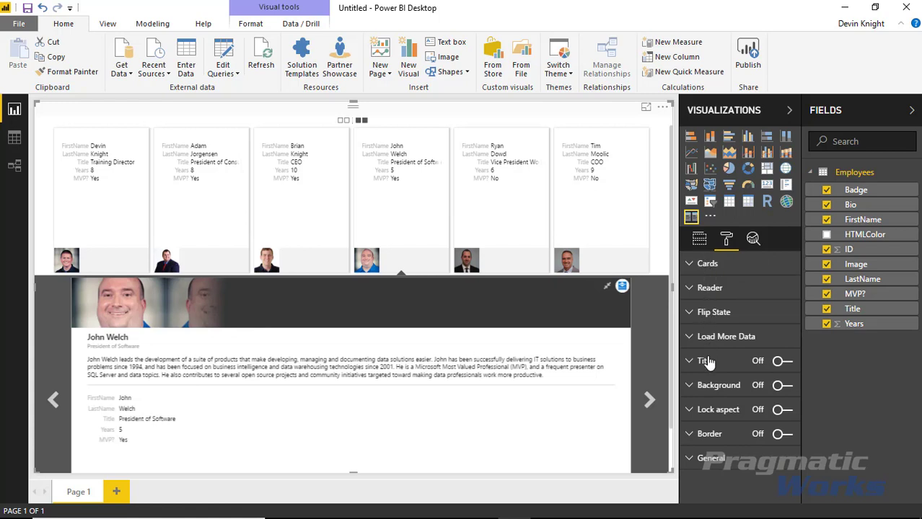
left_click(693, 268)
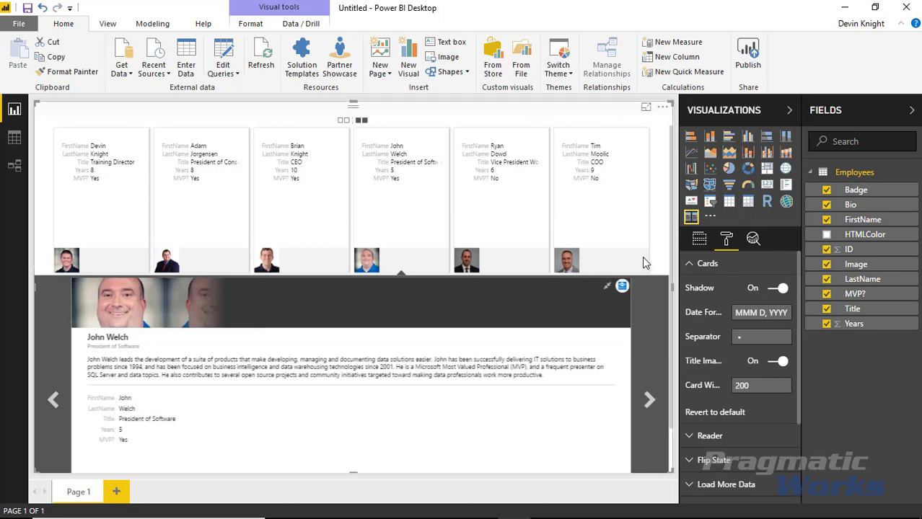
left_click(779, 289)
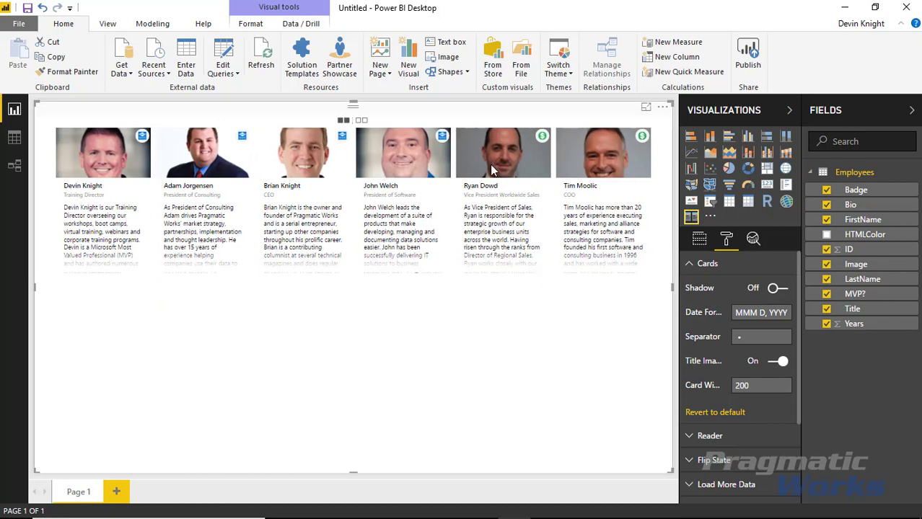
left_click(477, 175)
left_click(401, 175)
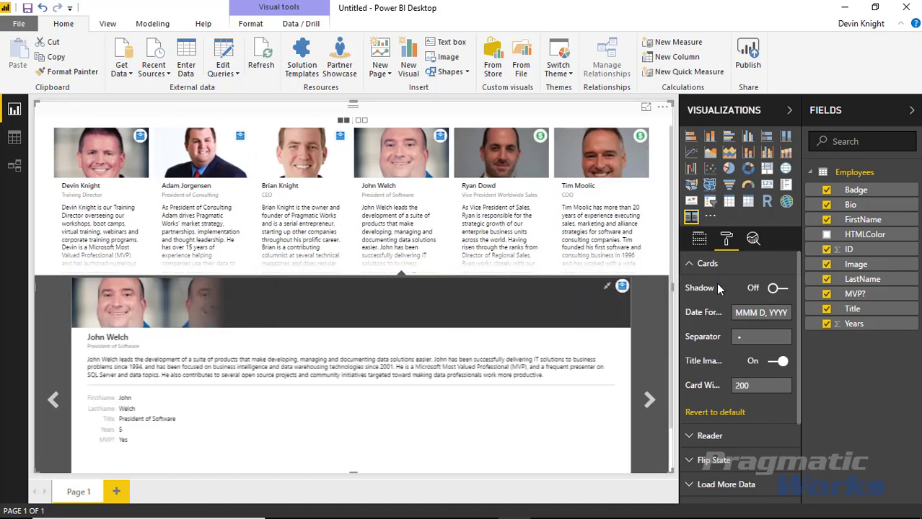
left_click(778, 288)
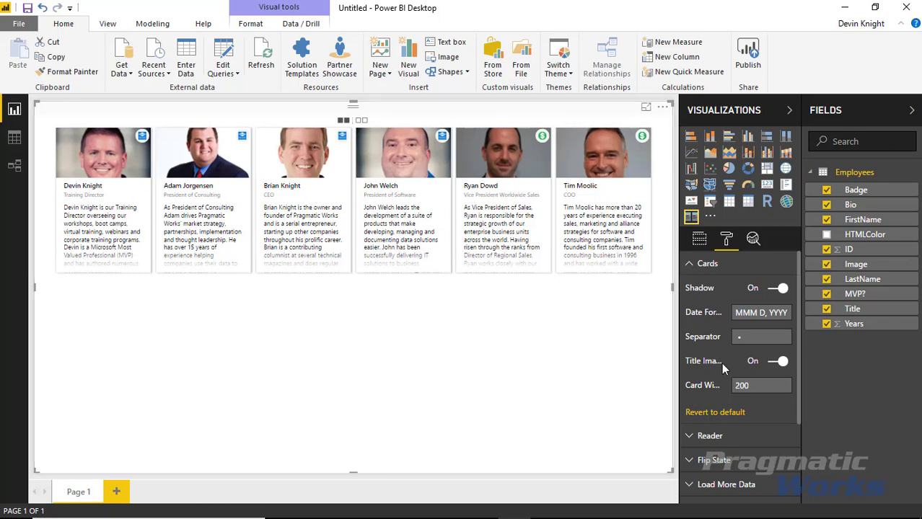
- Turn the Cards title image setting off, check the COO's card in the reader, and turn the setting back on
left_click(776, 362)
left_click(568, 176)
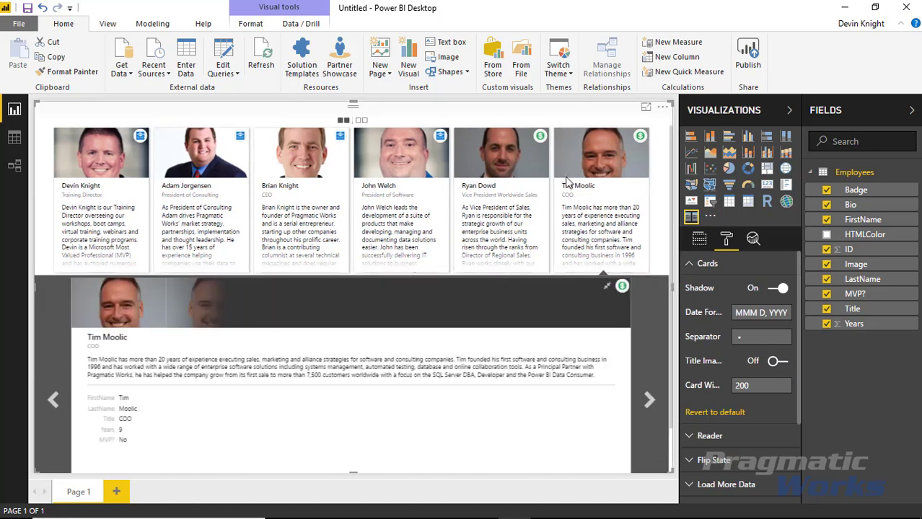
left_click(758, 360)
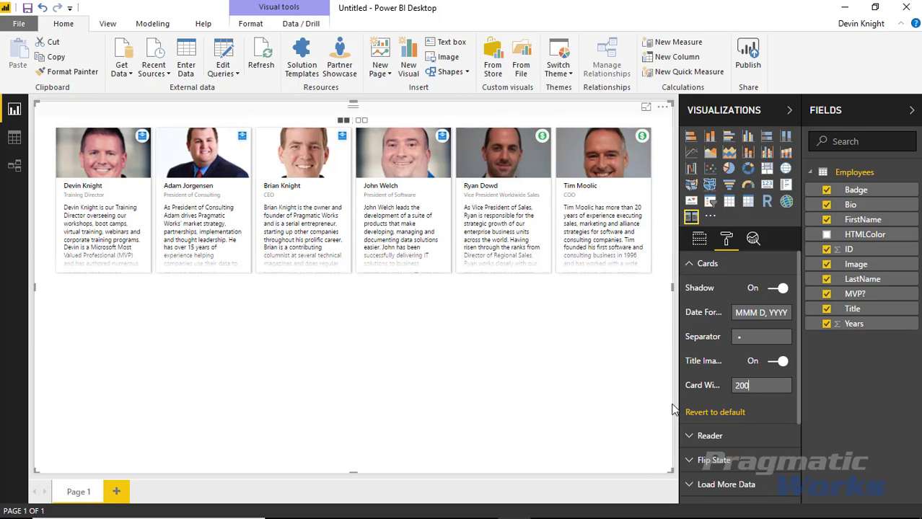
- Try a card width of 300, inspect the wider cards and reader, and revert the Cards settings to default
type("3")
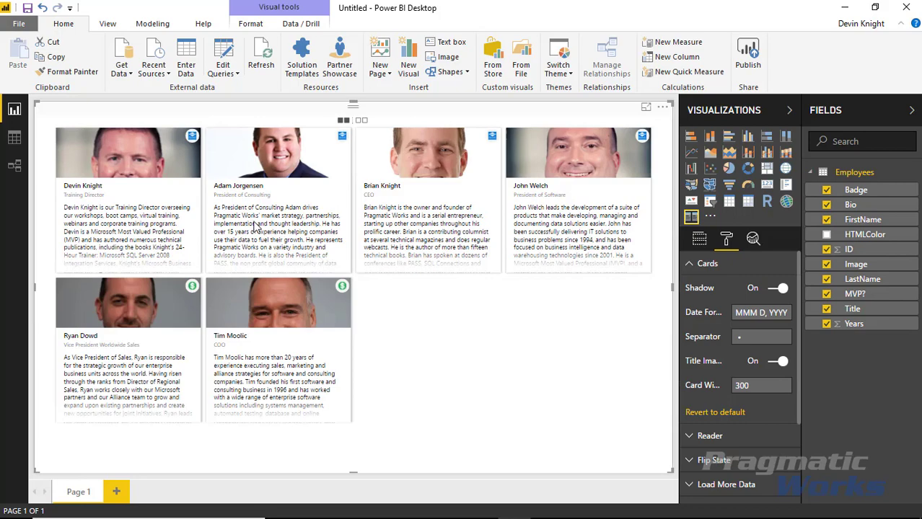
left_click(458, 213)
left_click(587, 214)
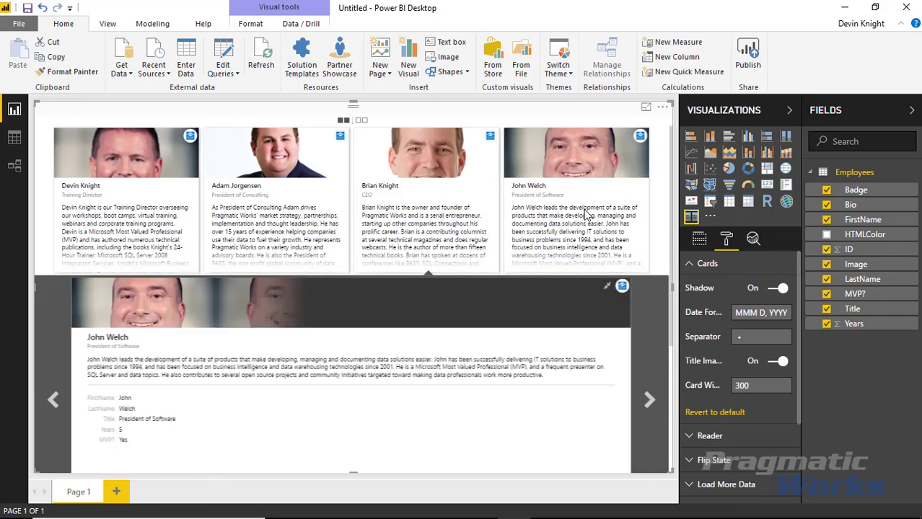
scroll(545, 359, "down", 3)
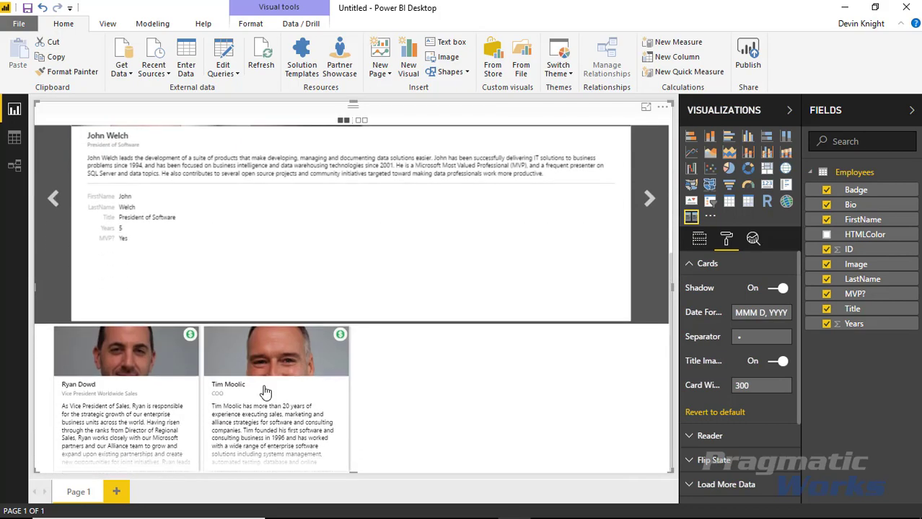
scroll(257, 411, "up", 3)
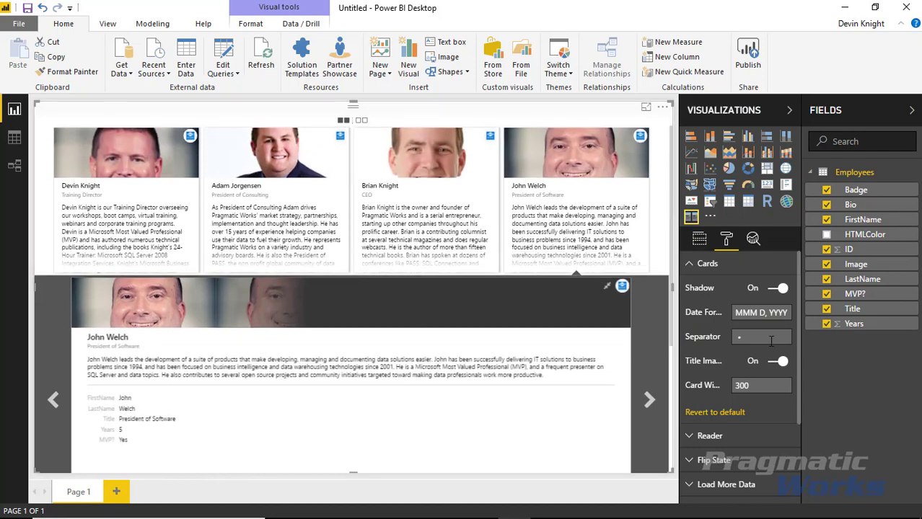
left_click(718, 421)
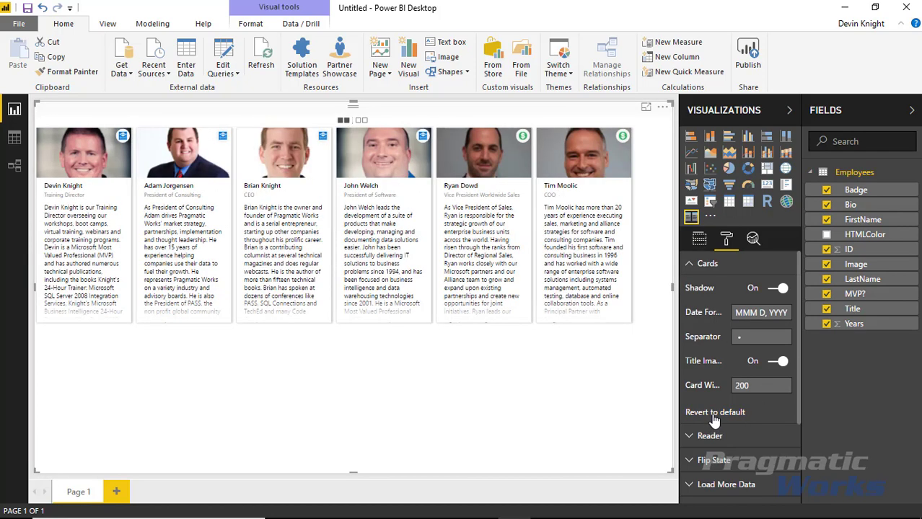
- Set the Reader header color to the yellow theme color, checking it on the Vice President Worldwide Sales card, and collapse the card
left_click(689, 264)
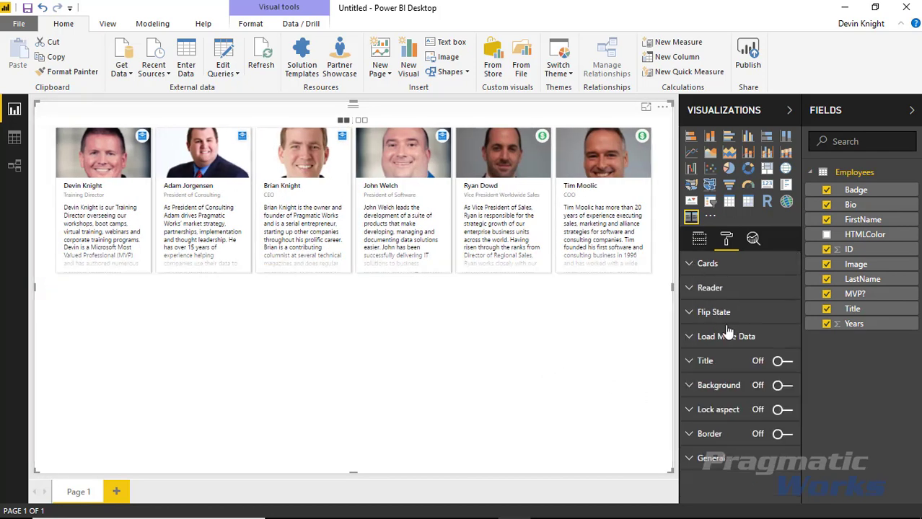
left_click(689, 288)
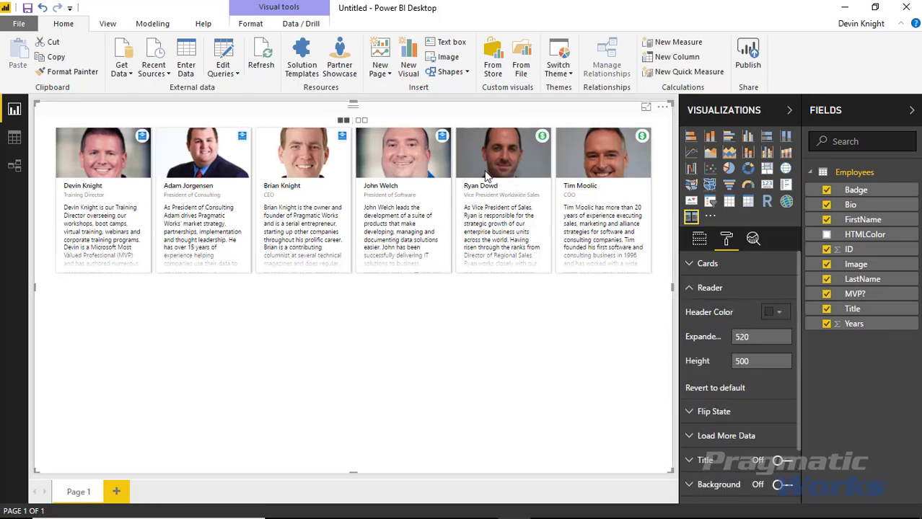
left_click(482, 193)
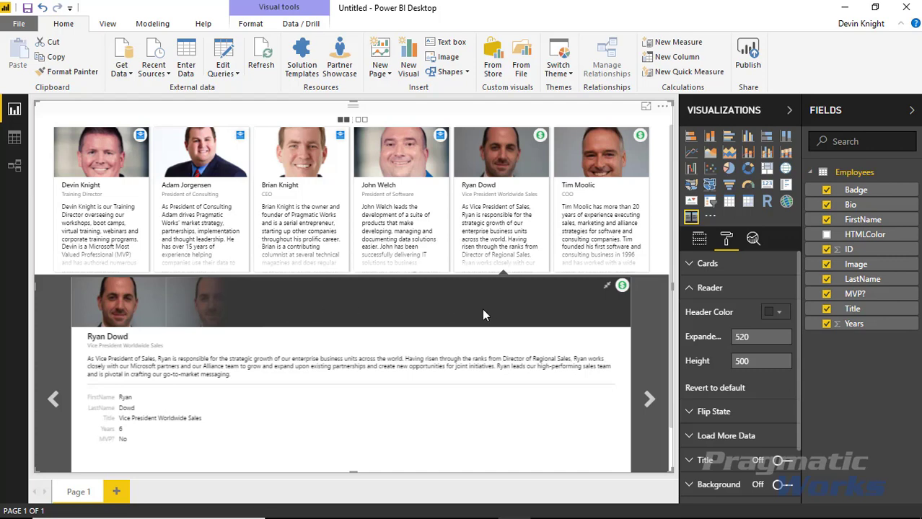
left_click(773, 315)
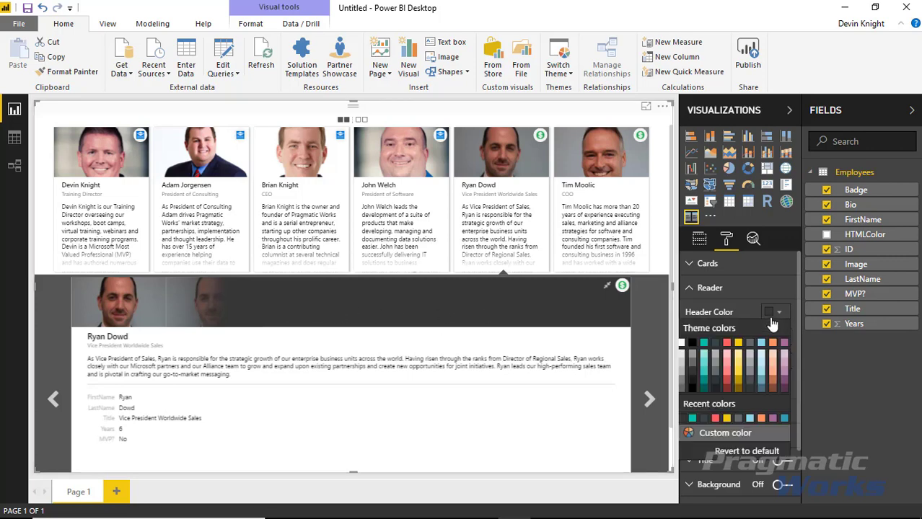
left_click(737, 343)
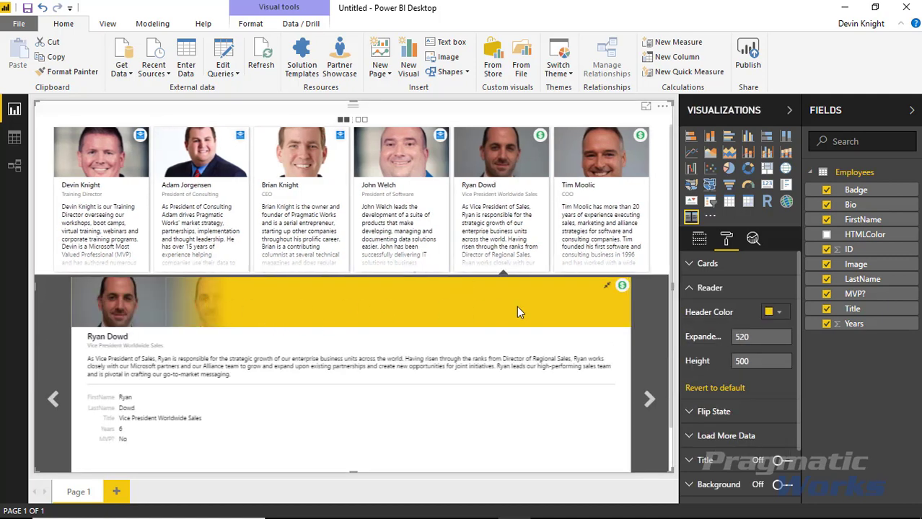
left_click(608, 288)
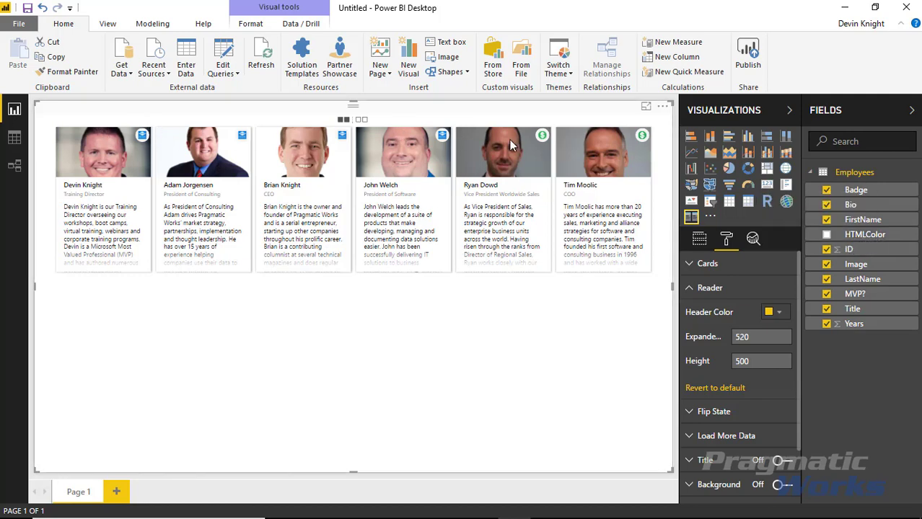
- Assign HTMLColor to the Top Bar Color field and expand the Vice President Worldwide Sales card to check it
left_click(699, 240)
scroll(753, 331, "down", 5)
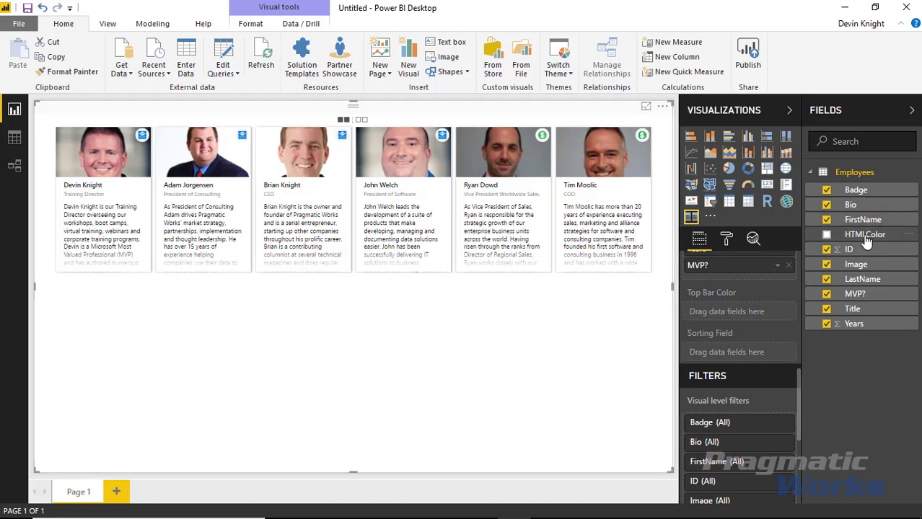
left_click_drag(866, 242, 753, 322)
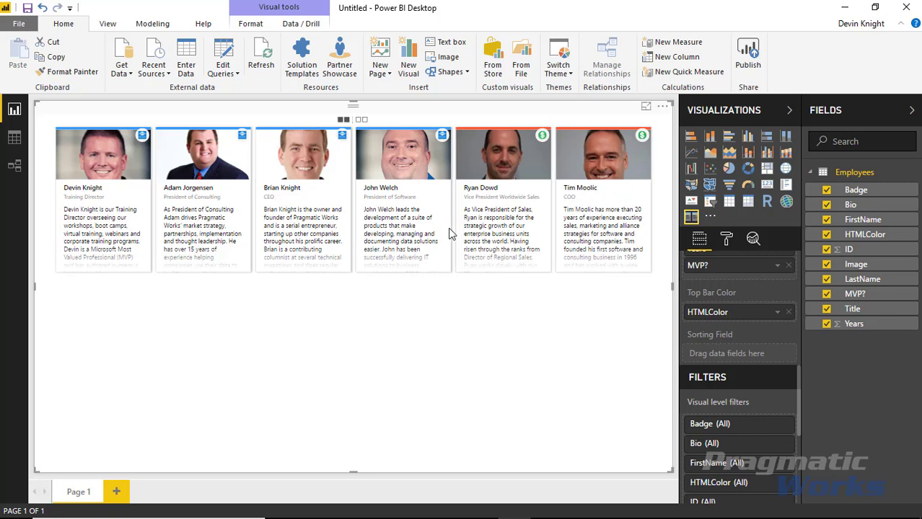
left_click(494, 228)
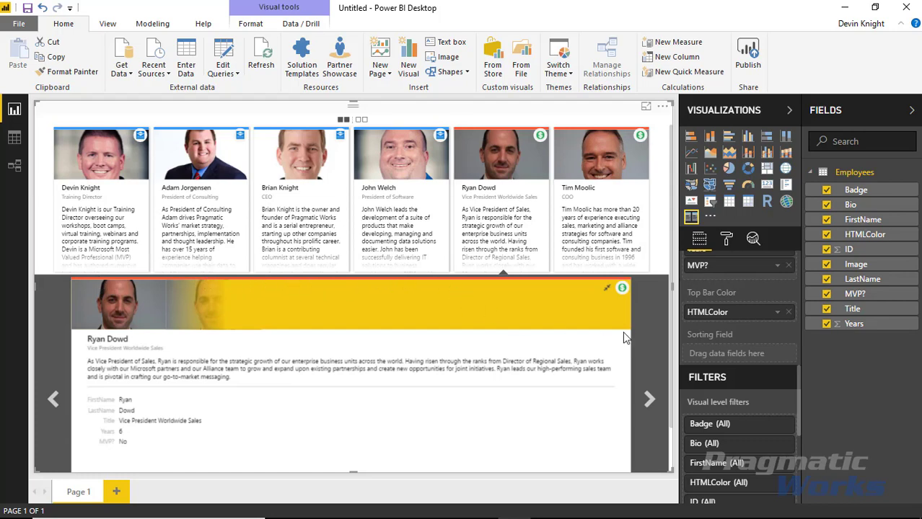
- Turn flipping off in the Flip State settings, check the President of Software's card in the reader, and turn flipping back on
left_click(727, 238)
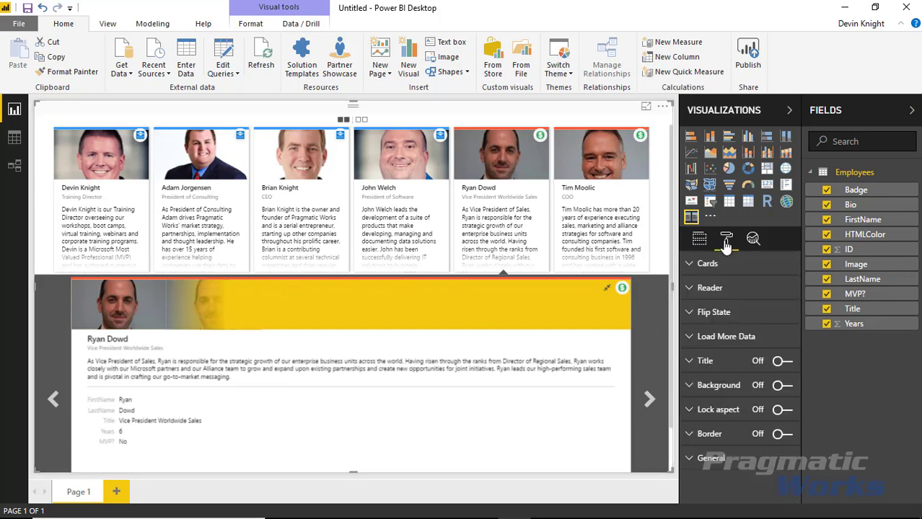
left_click(698, 288)
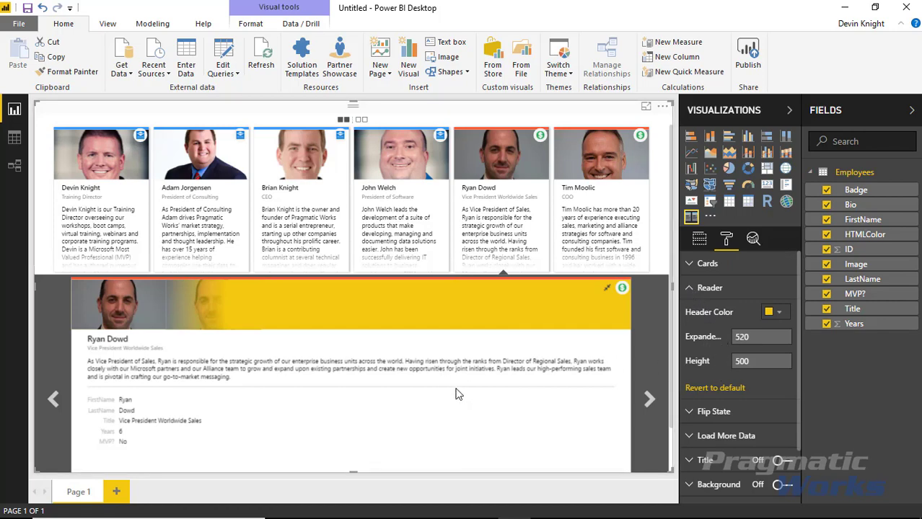
left_click(686, 290)
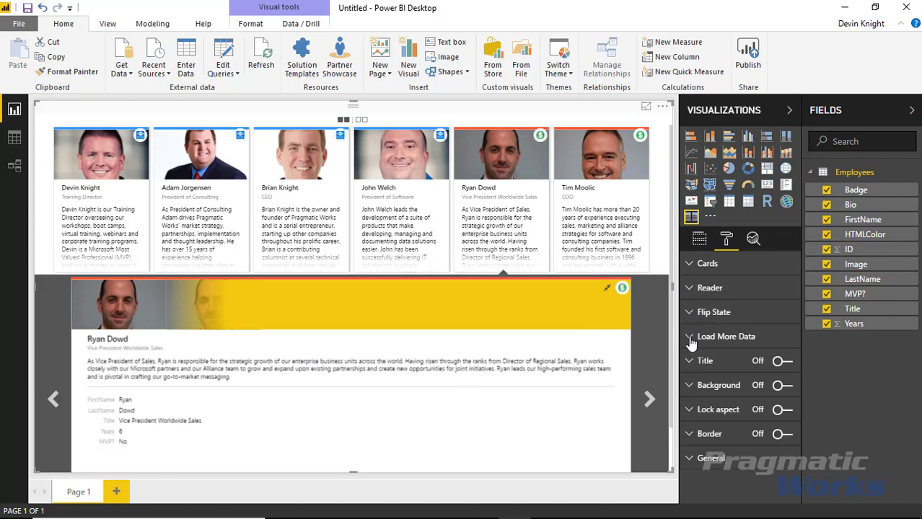
left_click(690, 313)
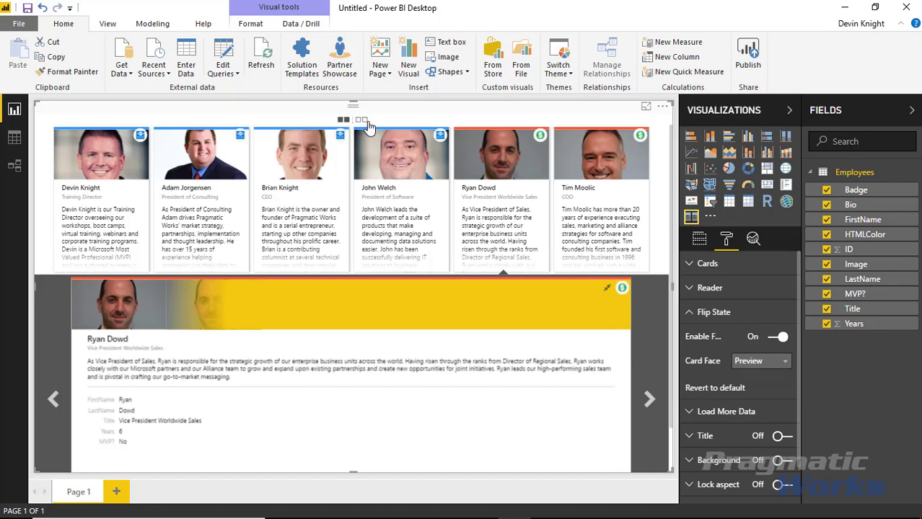
left_click(778, 336)
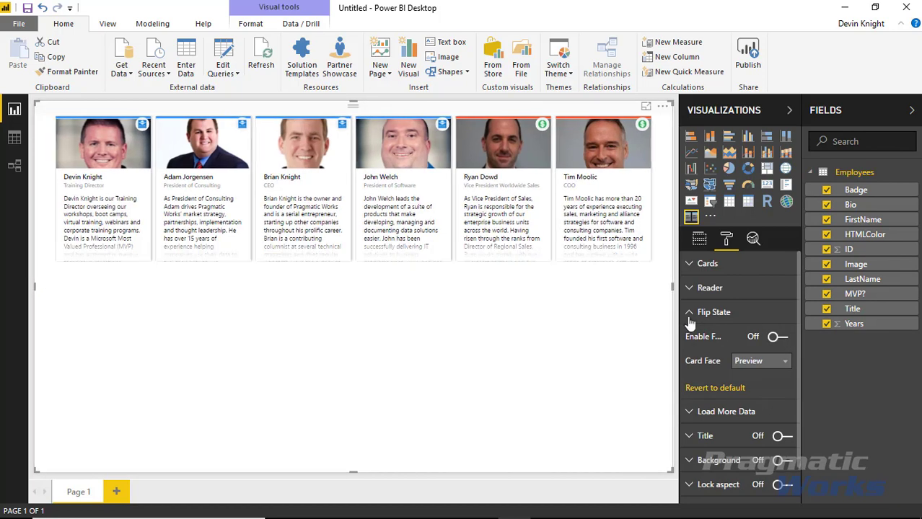
left_click(384, 157)
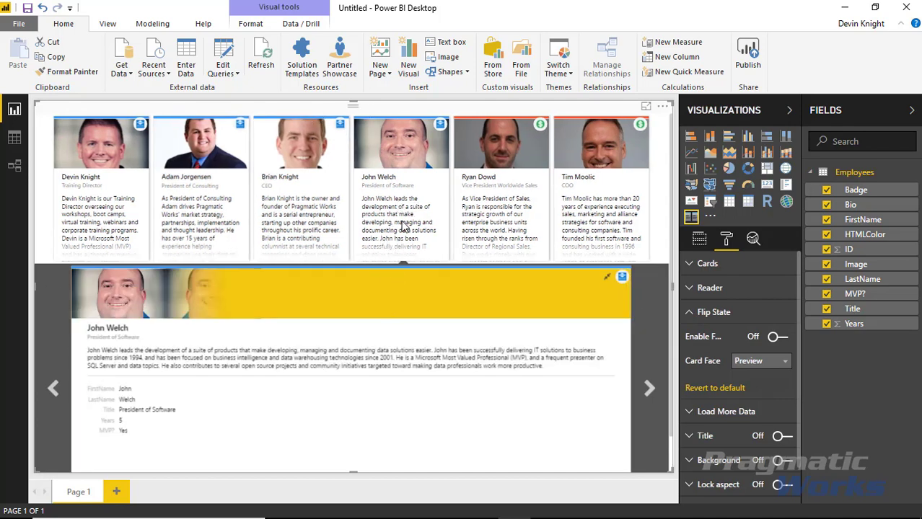
left_click(607, 277)
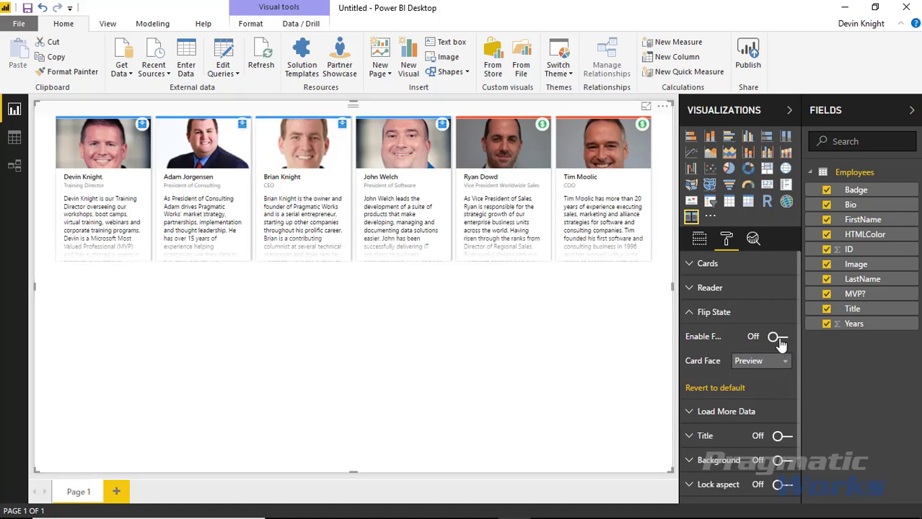
left_click(777, 337)
- Flip all cards between their metadata and preview sides to compare the two faces
left_click(355, 125)
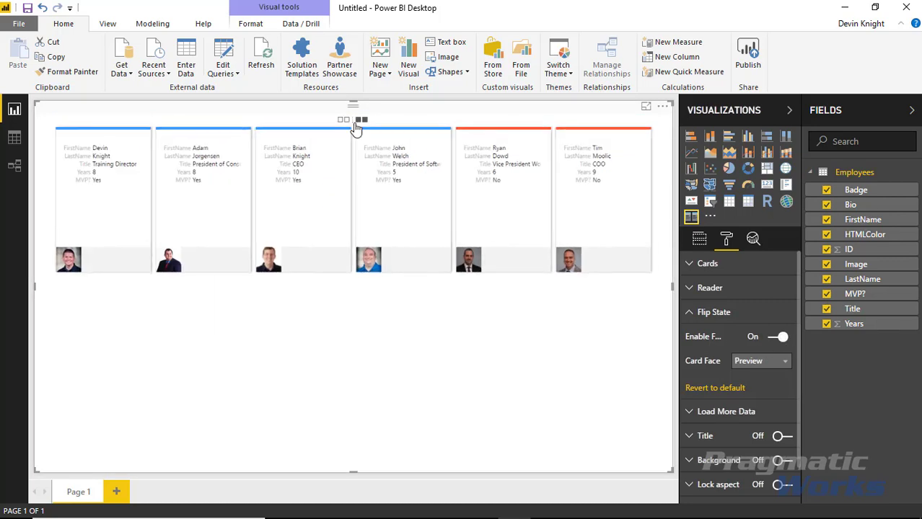
left_click(343, 121)
left_click(359, 122)
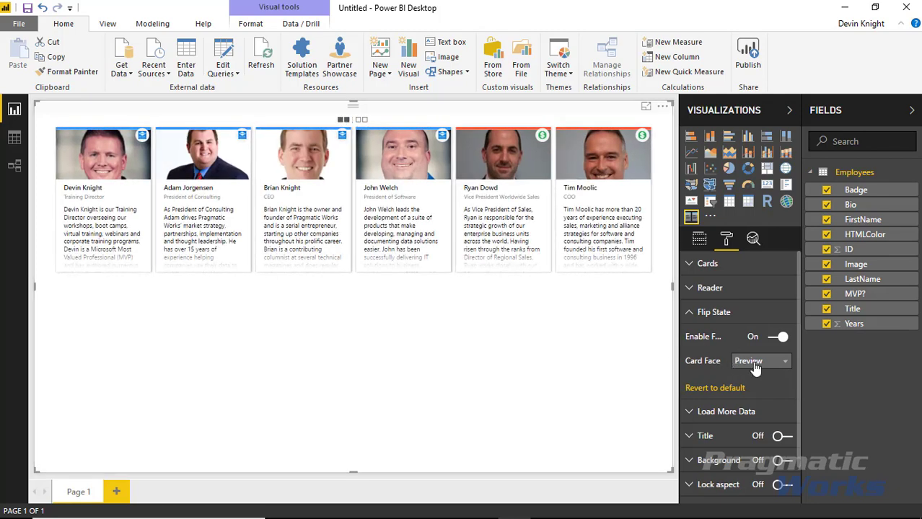
- Try the MetaData card face with flipping off, inspect several cards in the reader, and revert the Flip State settings to default
left_click(780, 336)
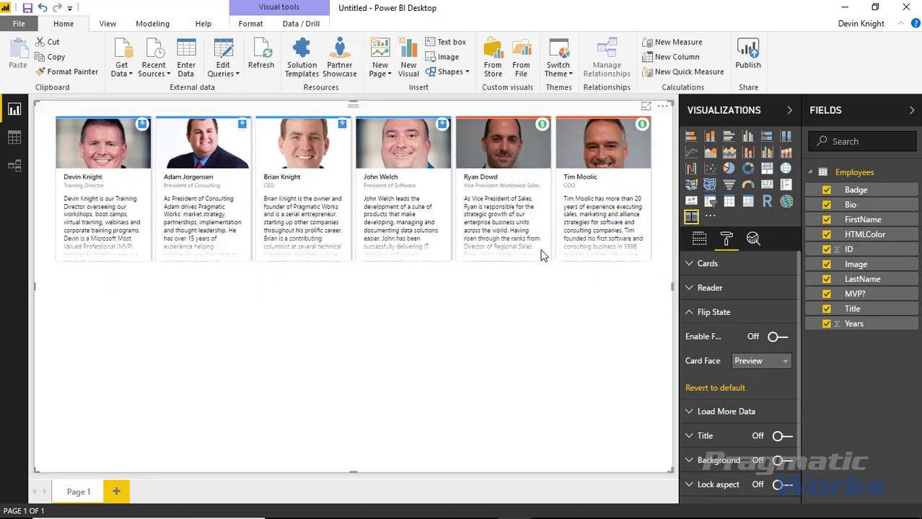
left_click(767, 368)
left_click(763, 392)
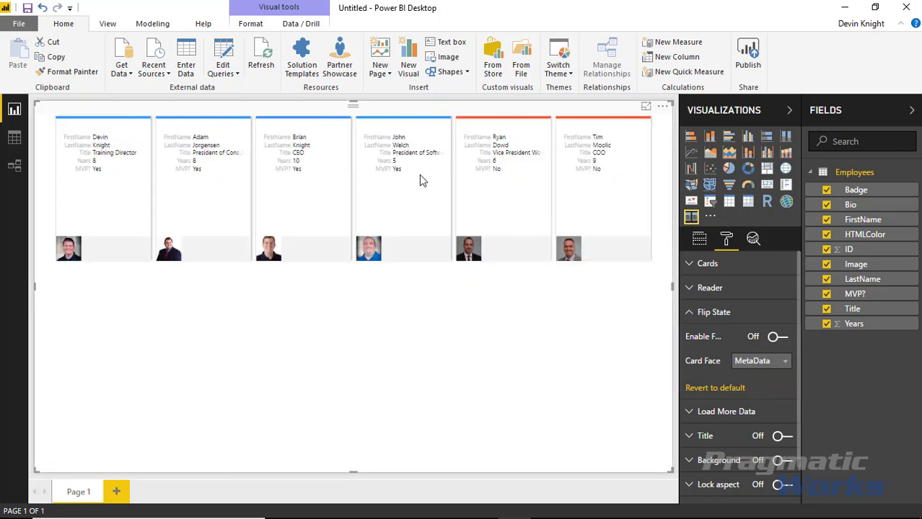
left_click(407, 220)
left_click(292, 194)
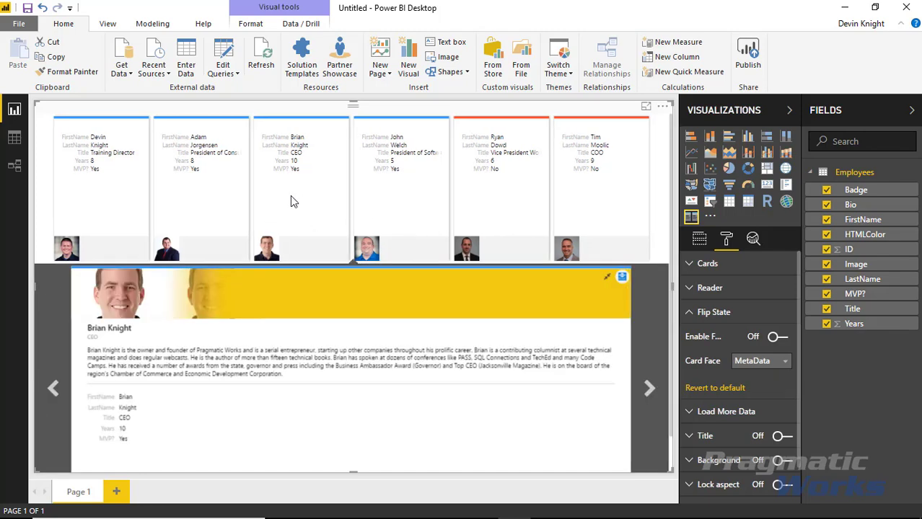
left_click(206, 210)
left_click(396, 214)
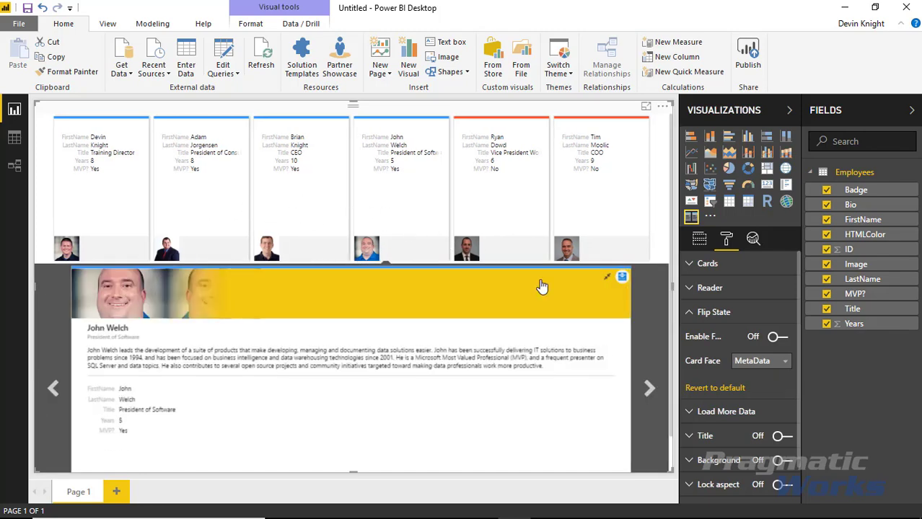
left_click(732, 393)
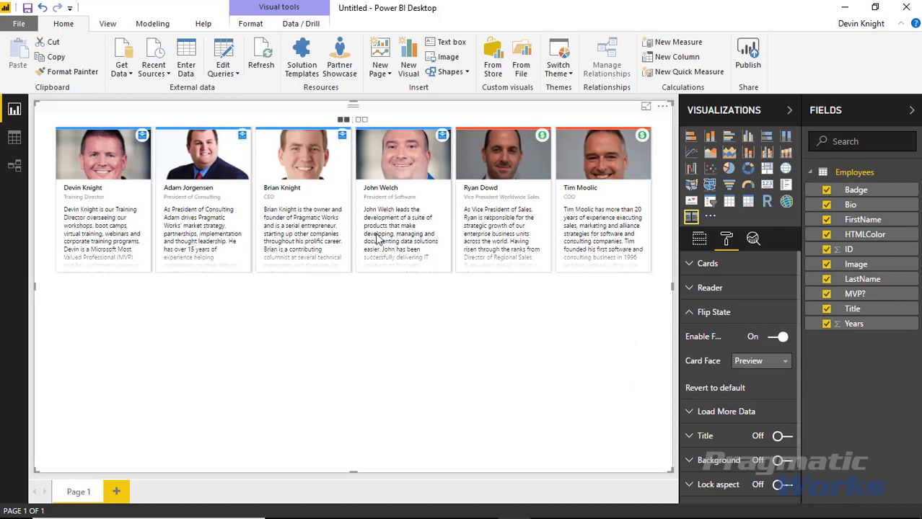
- Switch the Load More Data option on and back off, and collapse its settings
scroll(692, 371, "down", 1)
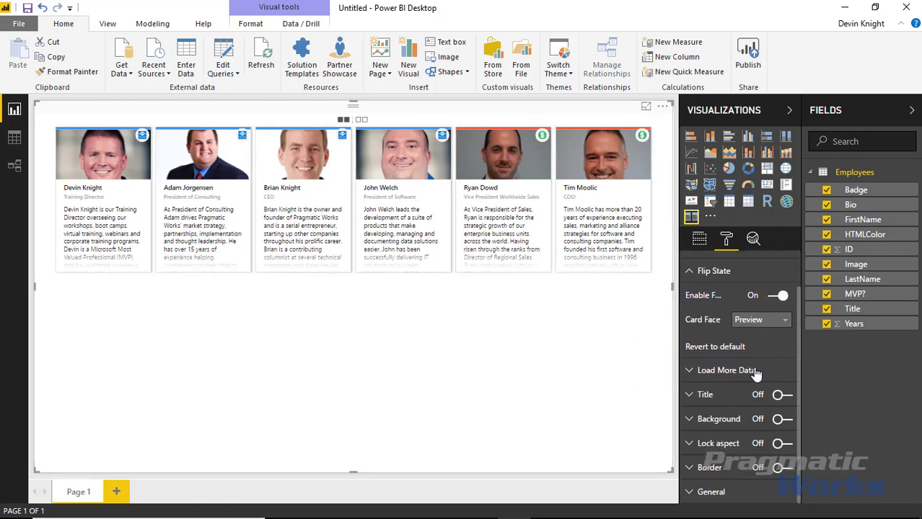
left_click(690, 372)
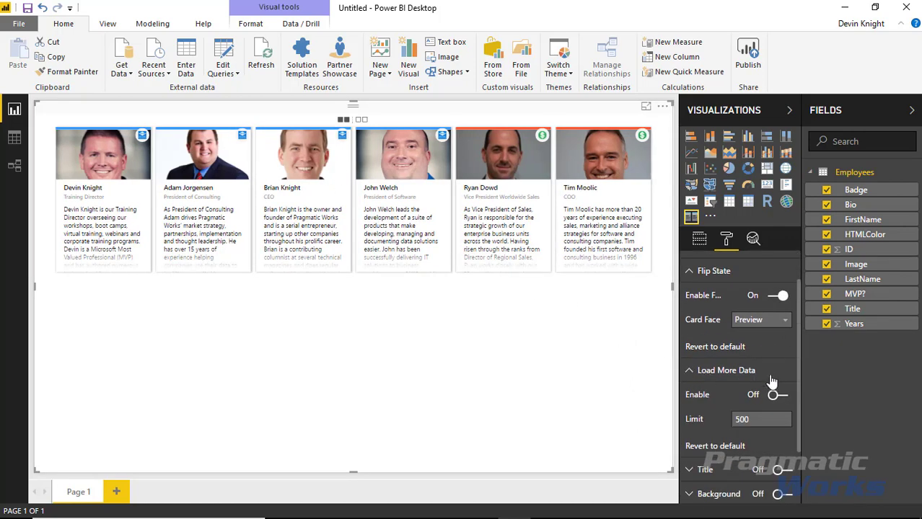
scroll(768, 377, "down", 2)
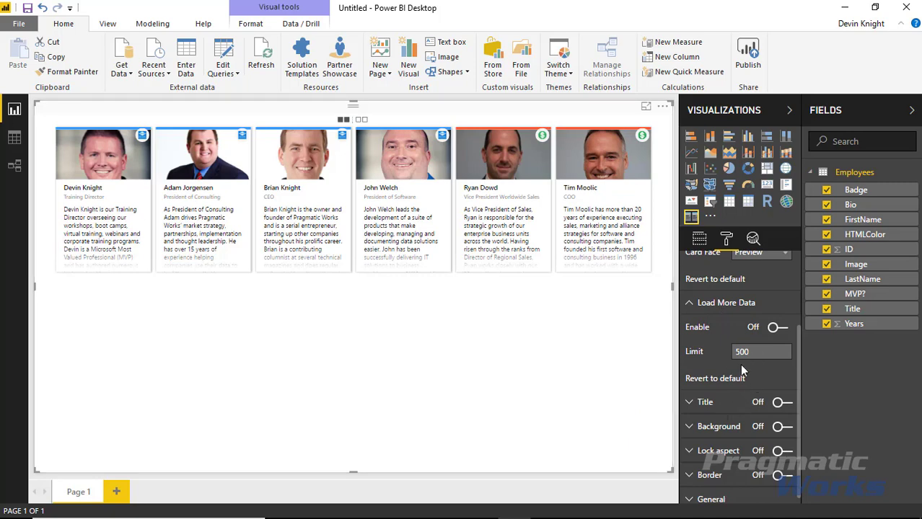
left_click(777, 328)
left_click(779, 333)
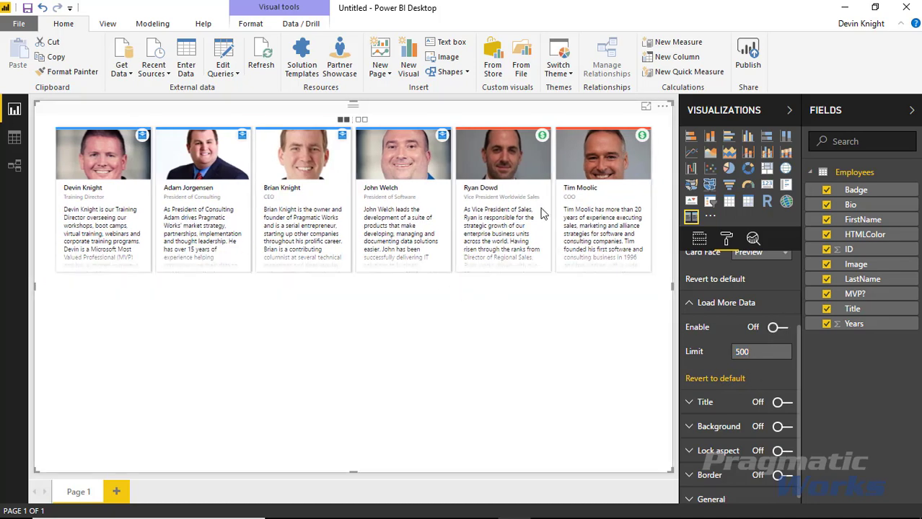
left_click(690, 303)
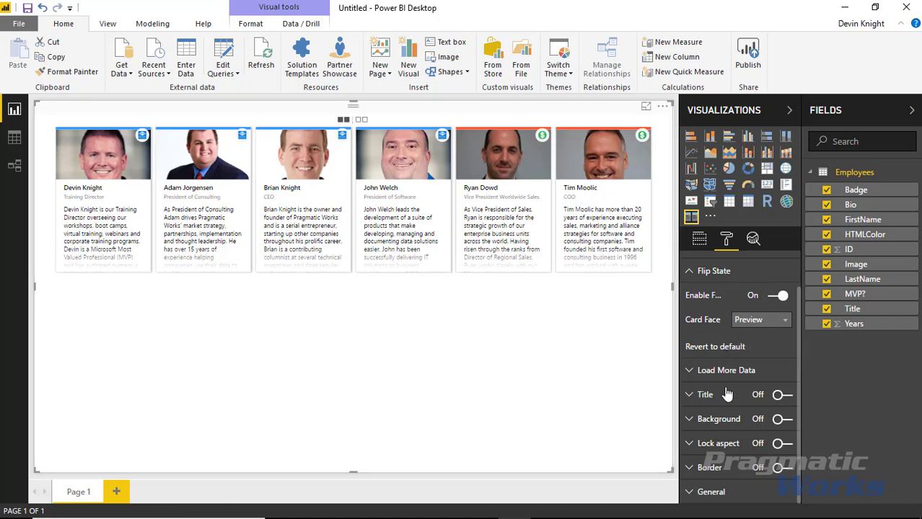
- Review the Load More Data settings again, collapse the open formatting sections, and return to the visual's field assignments
left_click(704, 374)
scroll(735, 397, "down", 1)
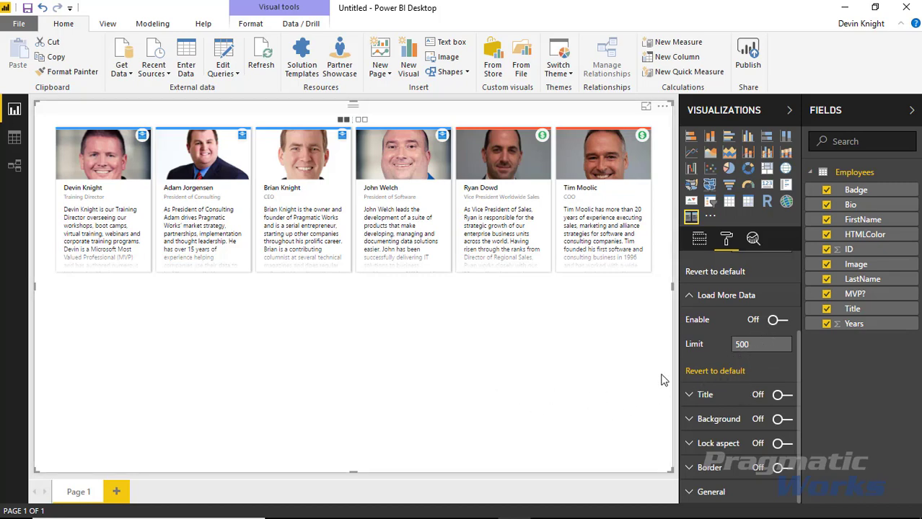
left_click(689, 297)
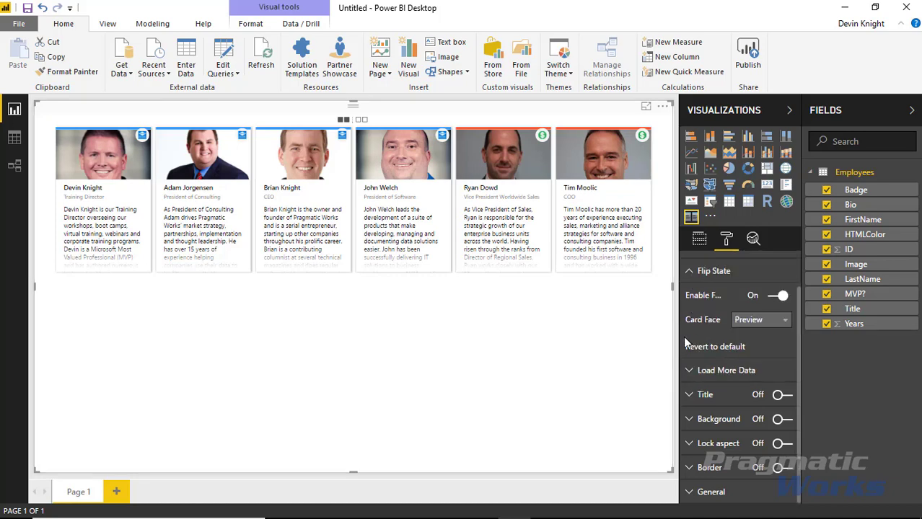
left_click(691, 269)
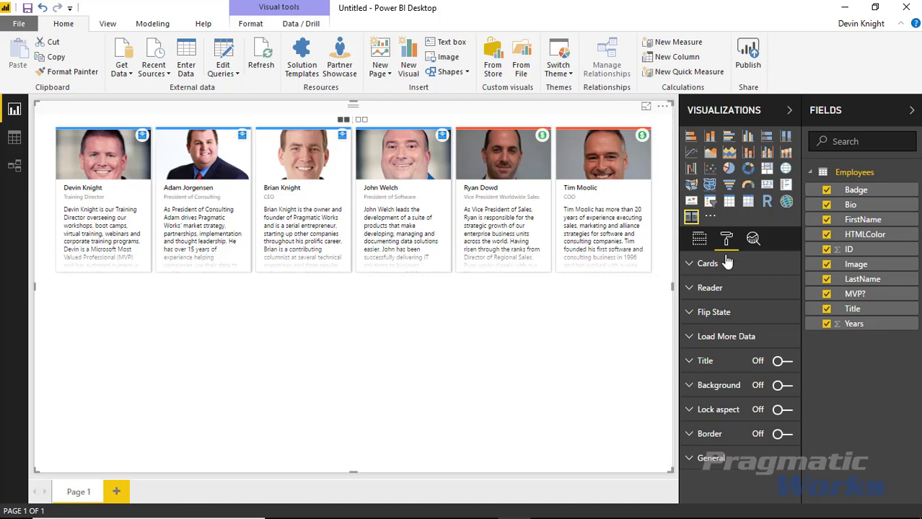
left_click(699, 239)
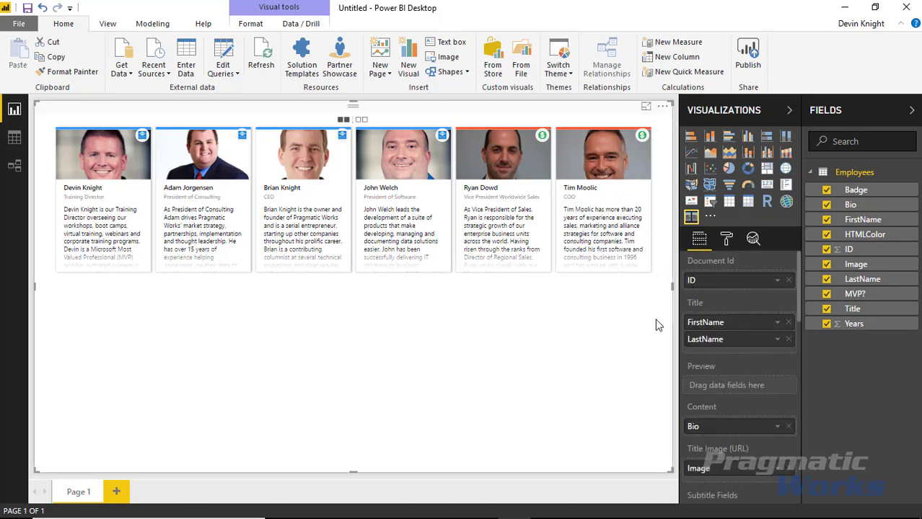